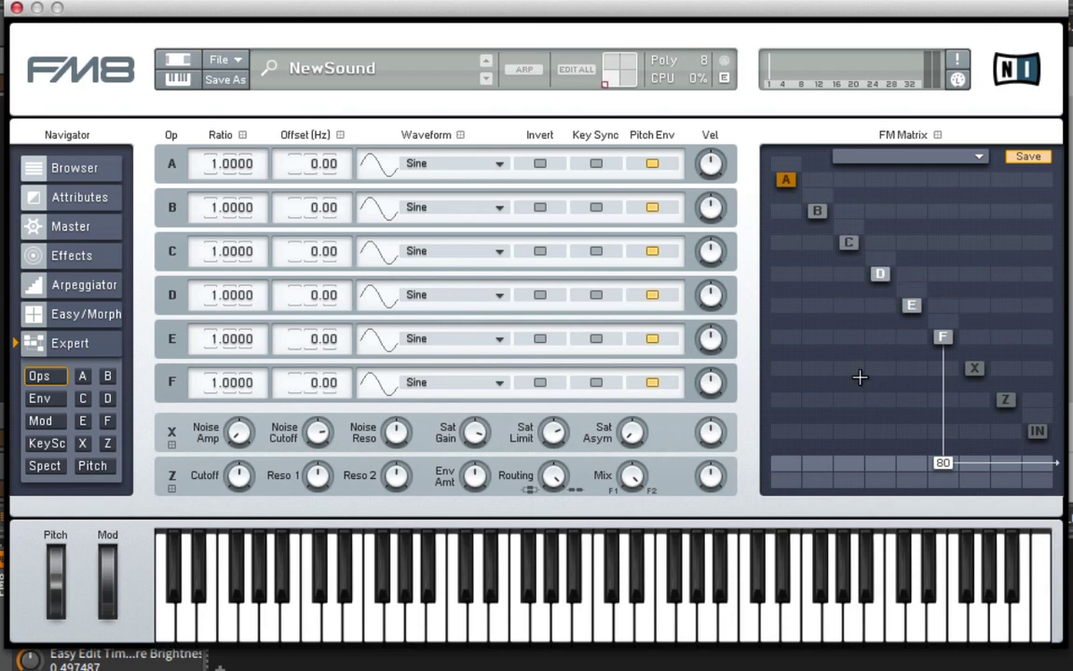
Try D and E output cells, then remove both so only F feeds the output at 80
left_click_drag(881, 459, 912, 463)
left_click(912, 463)
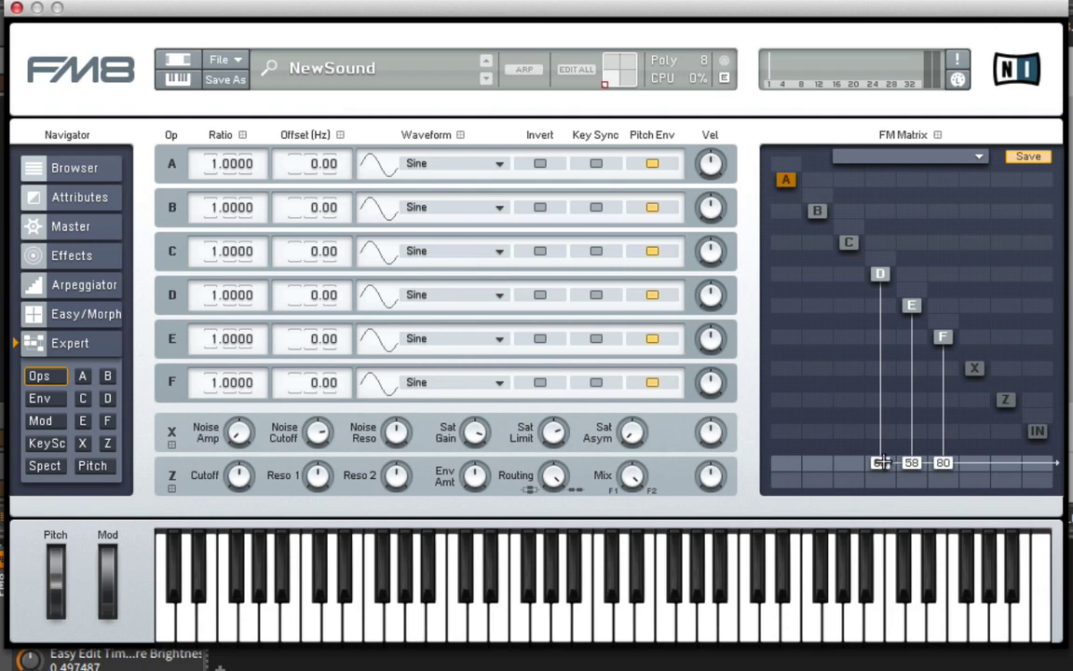
left_click_drag(881, 463, 911, 494)
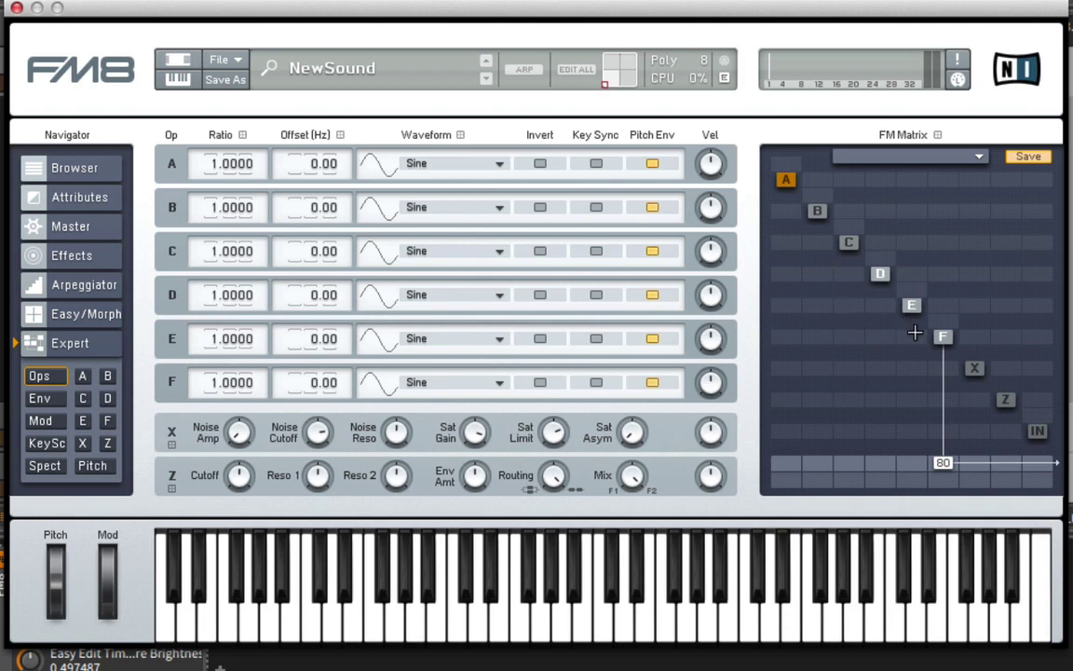
Chain operator E into F at 75 and operator D into E at 27
left_click_drag(913, 336, 914, 324)
left_click_drag(912, 339, 936, 278)
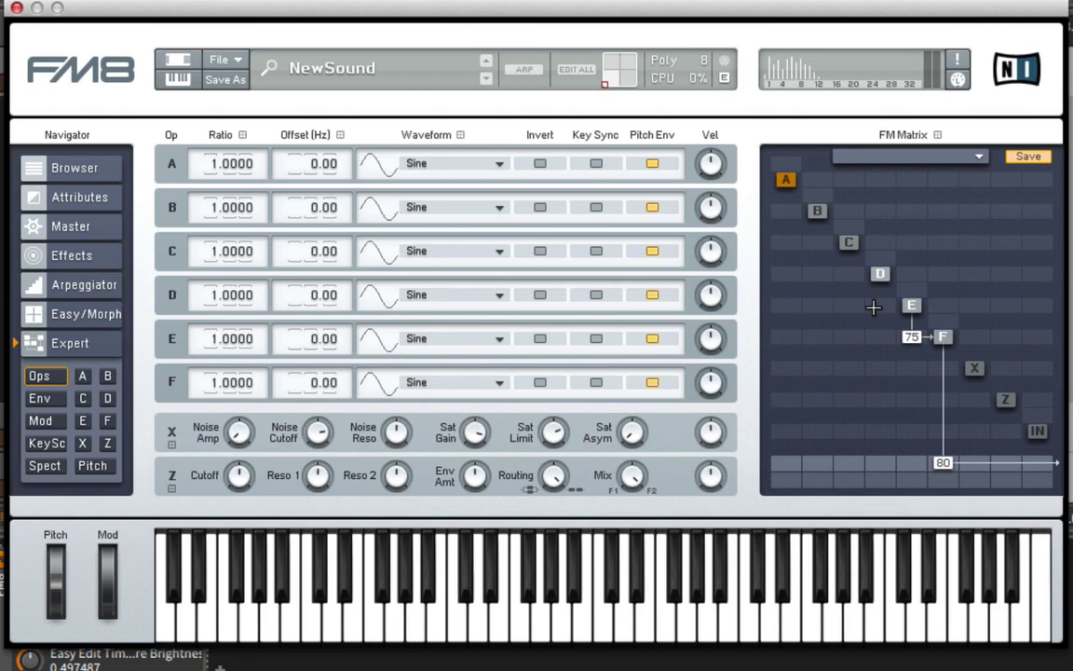
left_click_drag(873, 307, 897, 279)
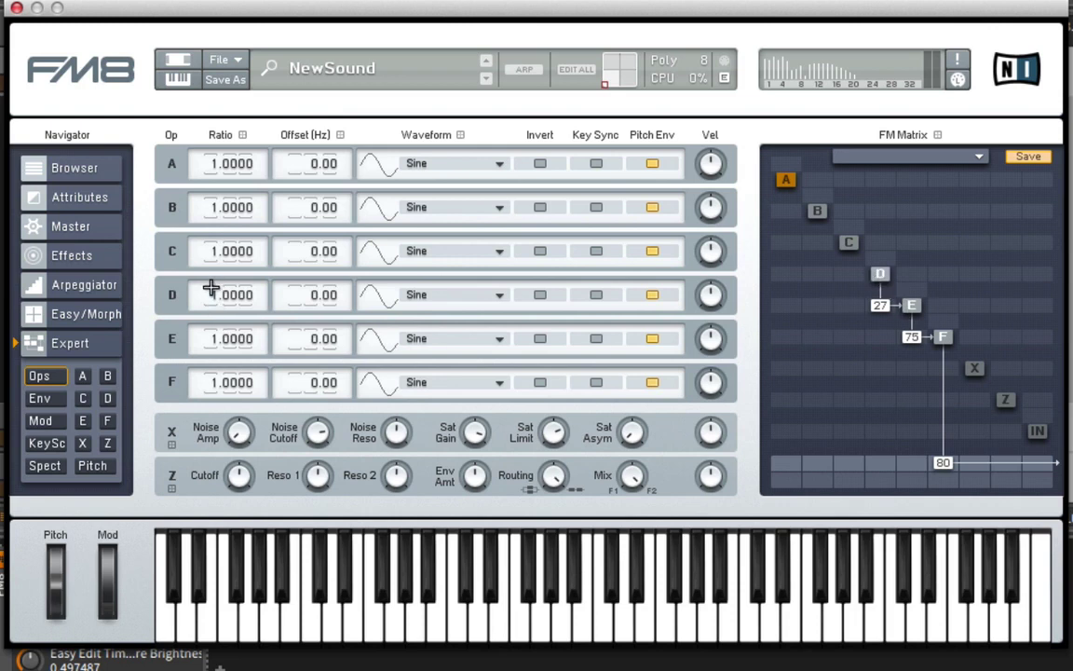
Set operator D's ratio to 4 and zero the D-to-E and E-to-F modulation amounts
left_click_drag(211, 290, 180, 294)
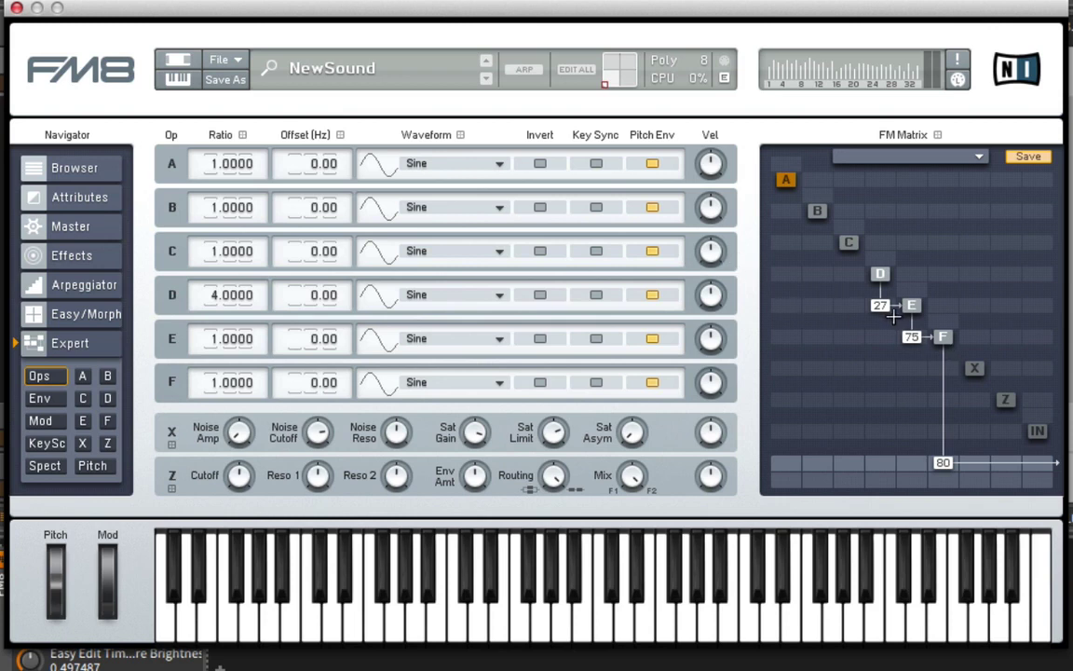
left_click_drag(880, 305, 889, 278)
left_click_drag(880, 306, 913, 424)
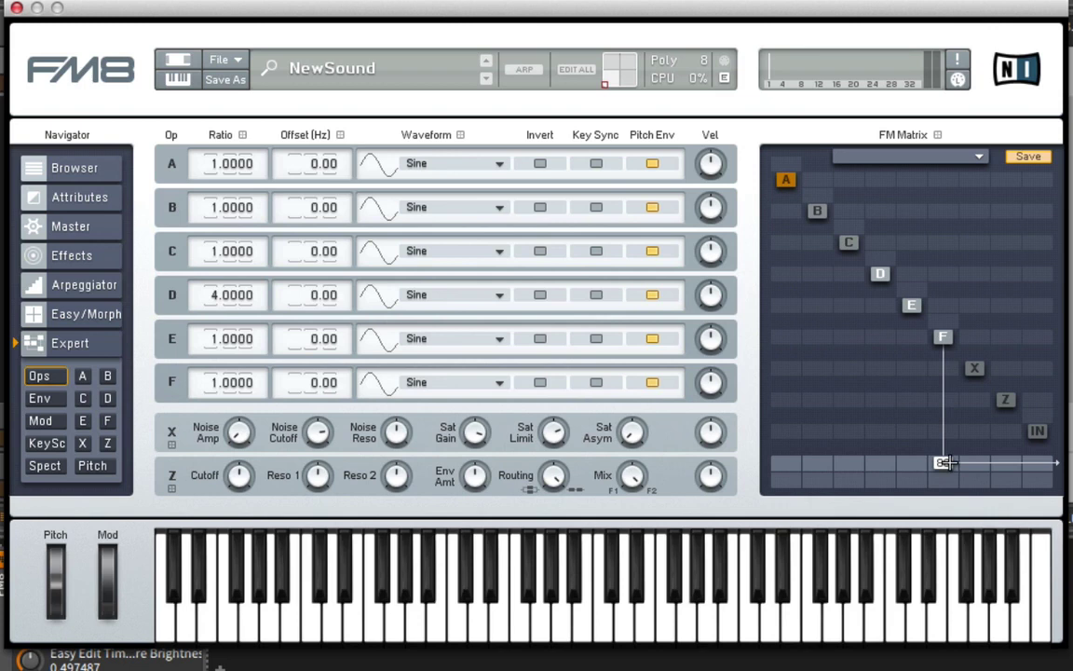
Route operator F into the Z filter at 100 and Z to the output at 100
left_click(1004, 398)
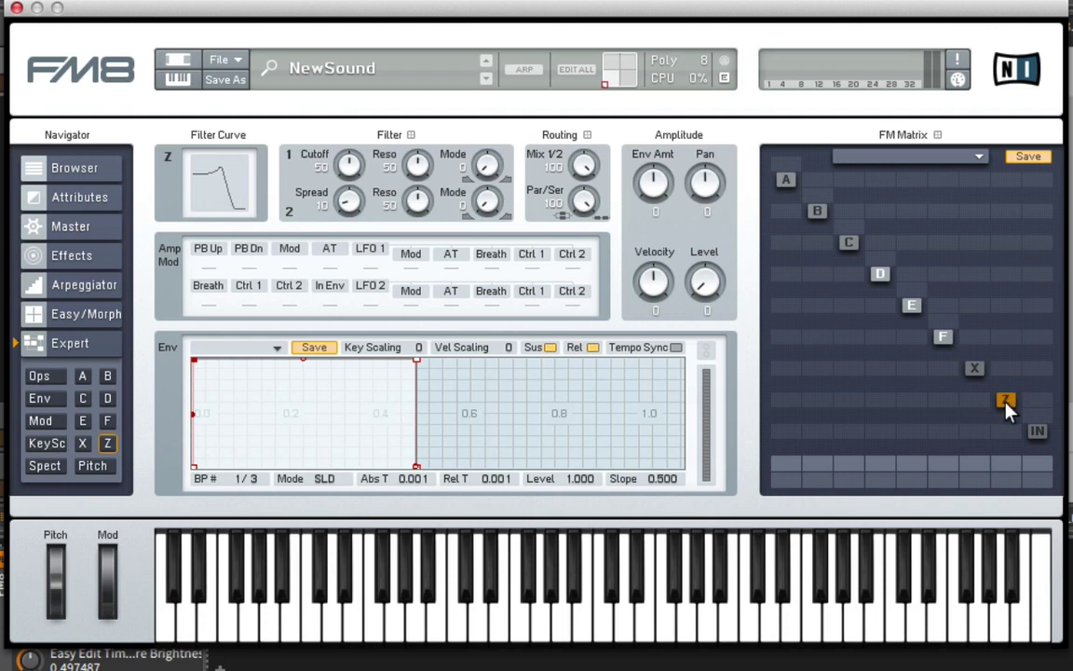
left_click_drag(1003, 455, 1009, 303)
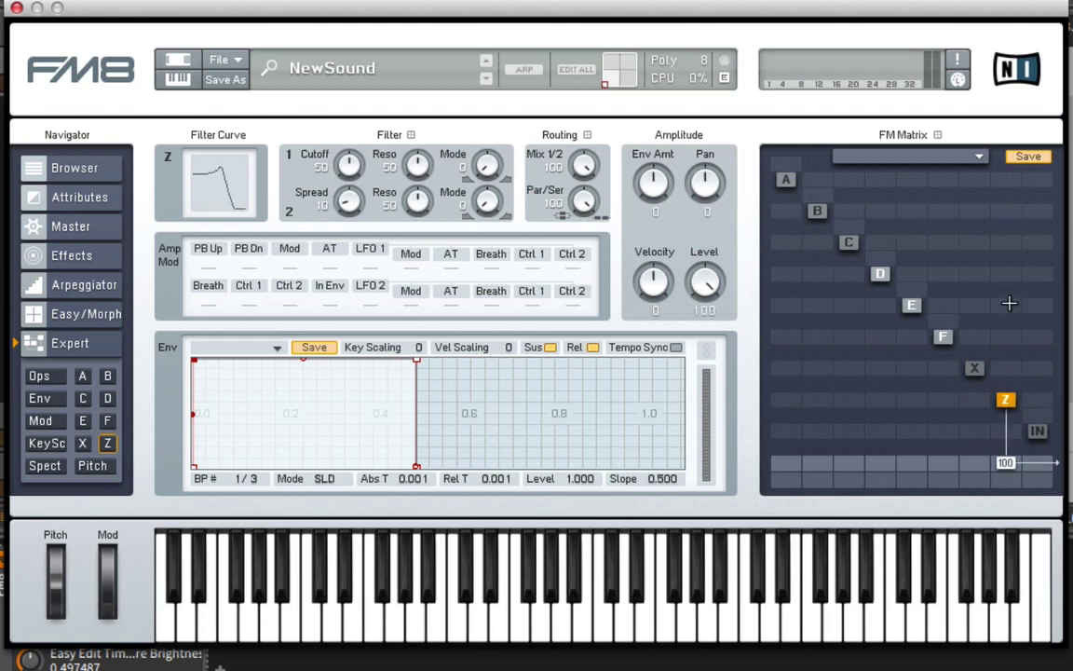
left_click(942, 339)
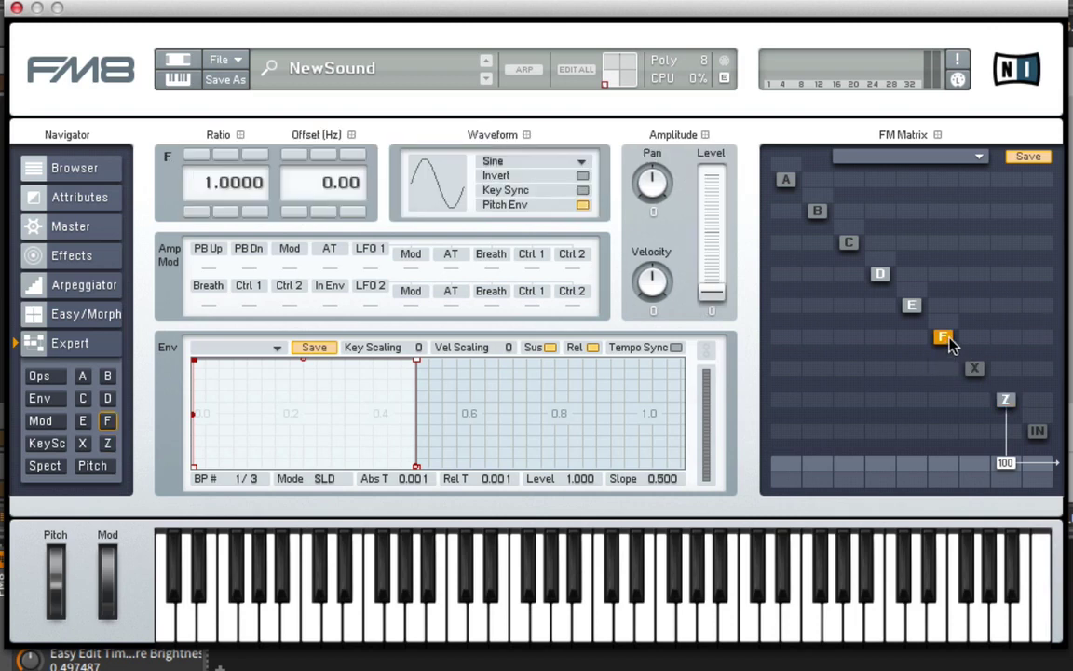
left_click_drag(943, 403, 940, 291)
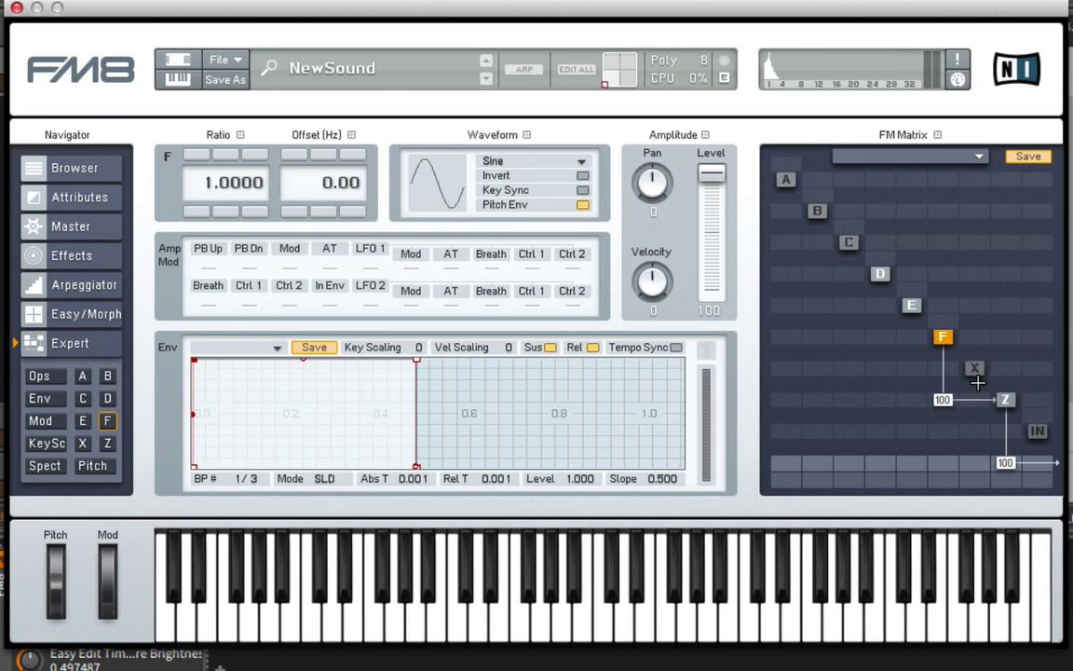
Set the Z filter's mix 1/2 to 0 and resonance to 0, keeping cutoff at 100
left_click(1004, 399)
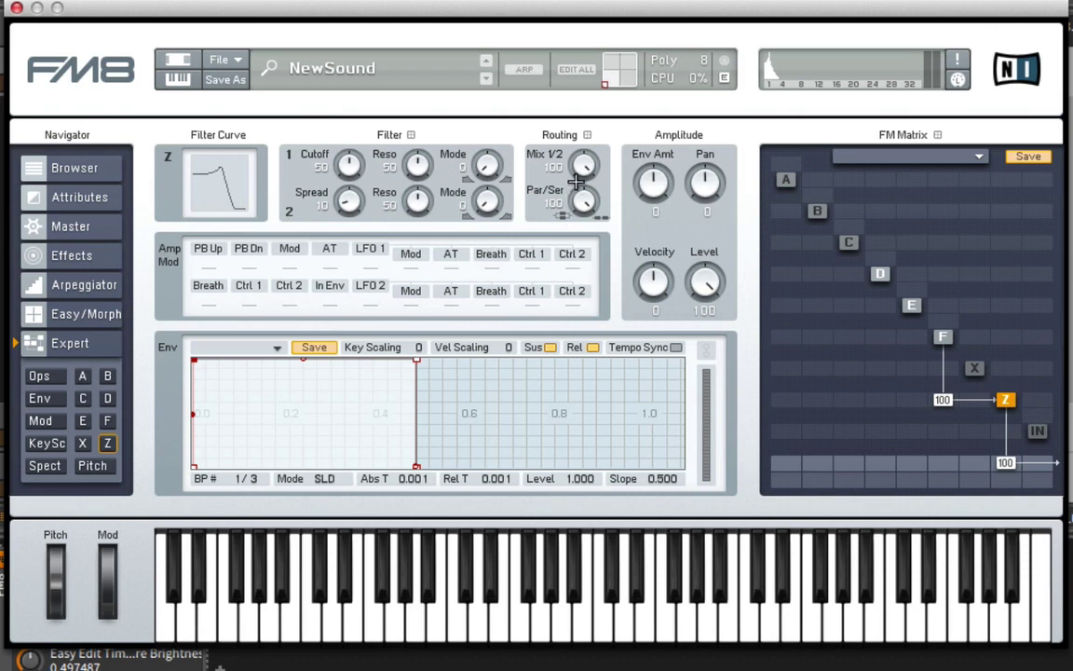
left_click_drag(575, 168, 541, 301)
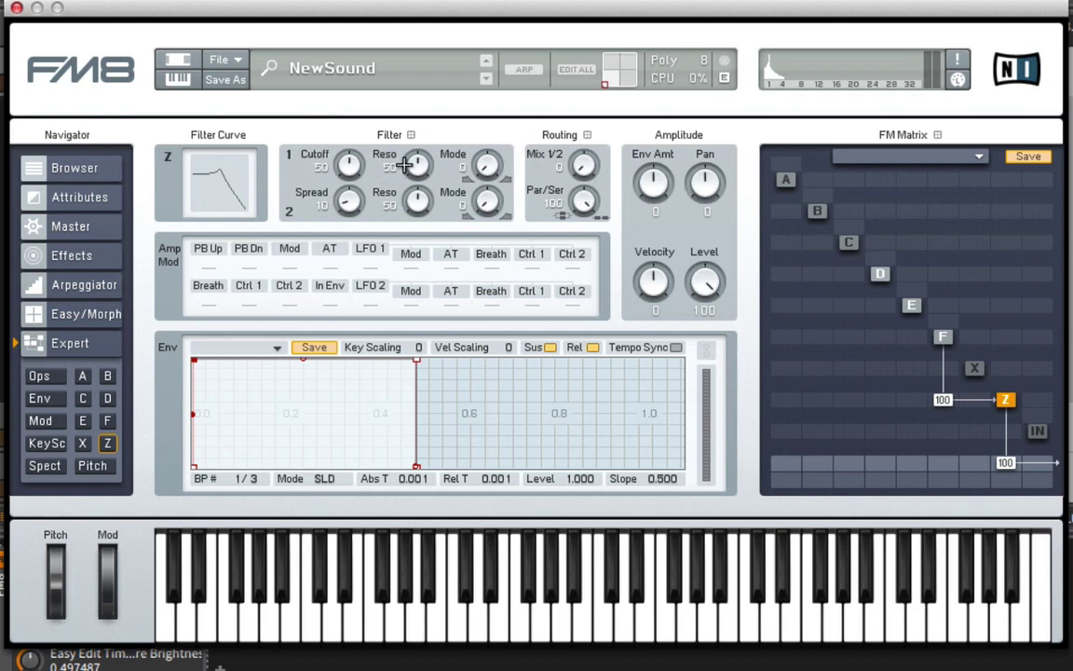
left_click_drag(369, 155, 362, 98)
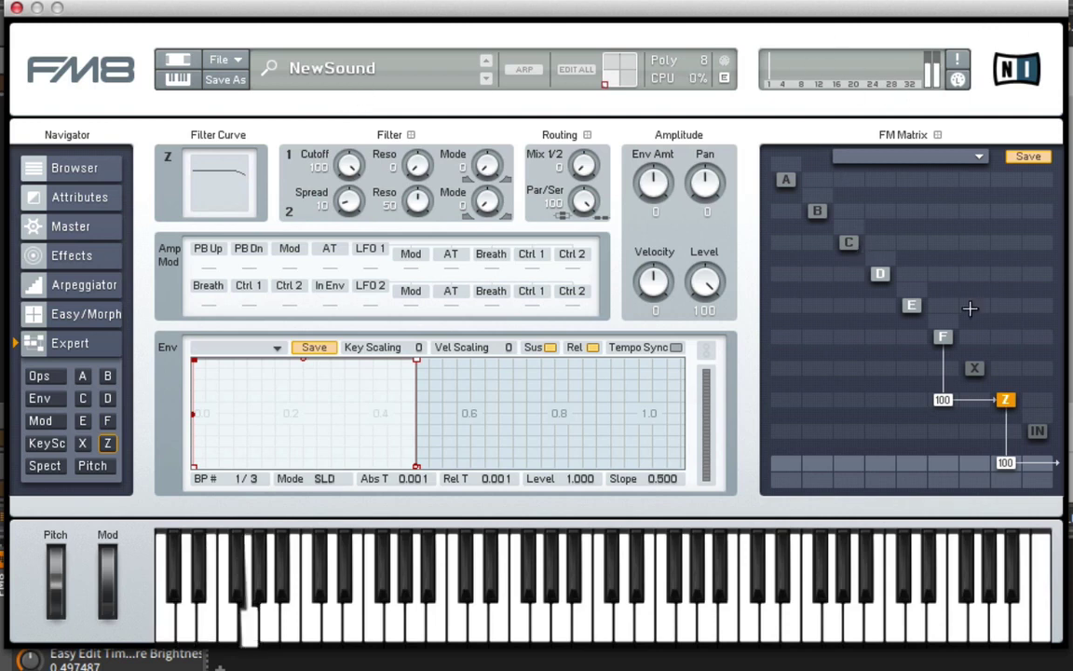
Give operator F a Sawtooth waveform and view the resulting spectrum with descending harmonics
left_click(943, 337)
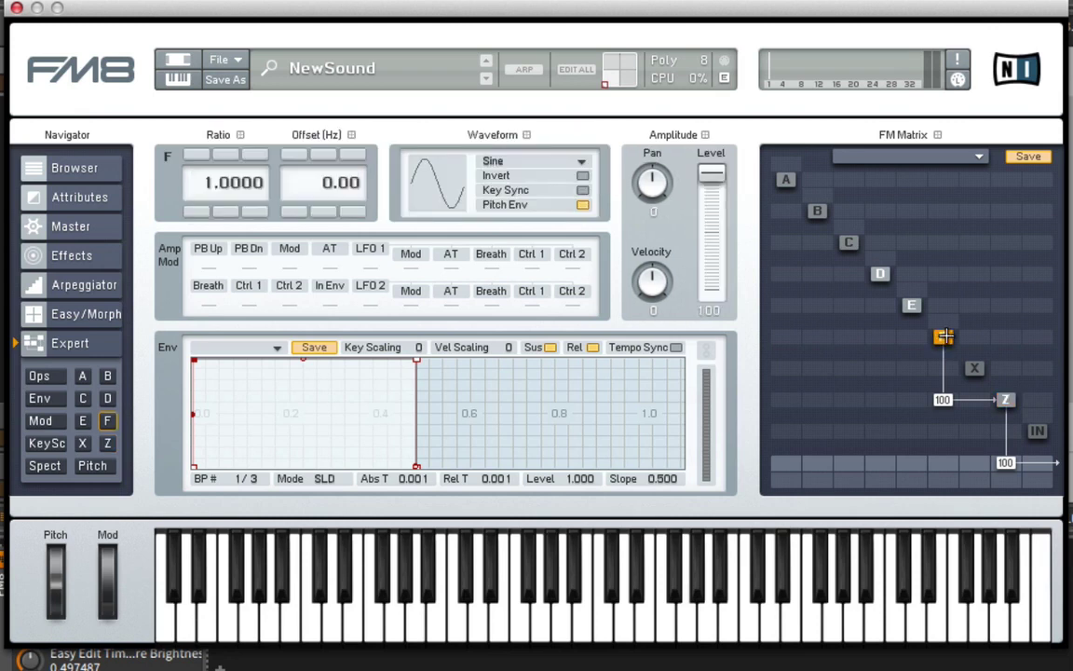
left_click(499, 160)
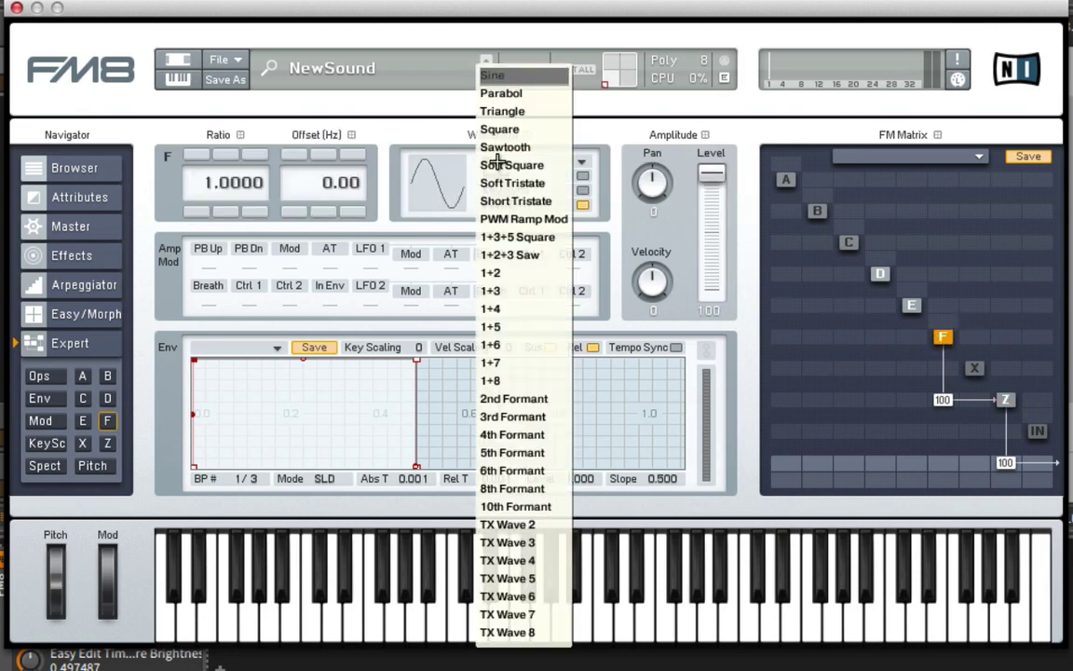
left_click(598, 149)
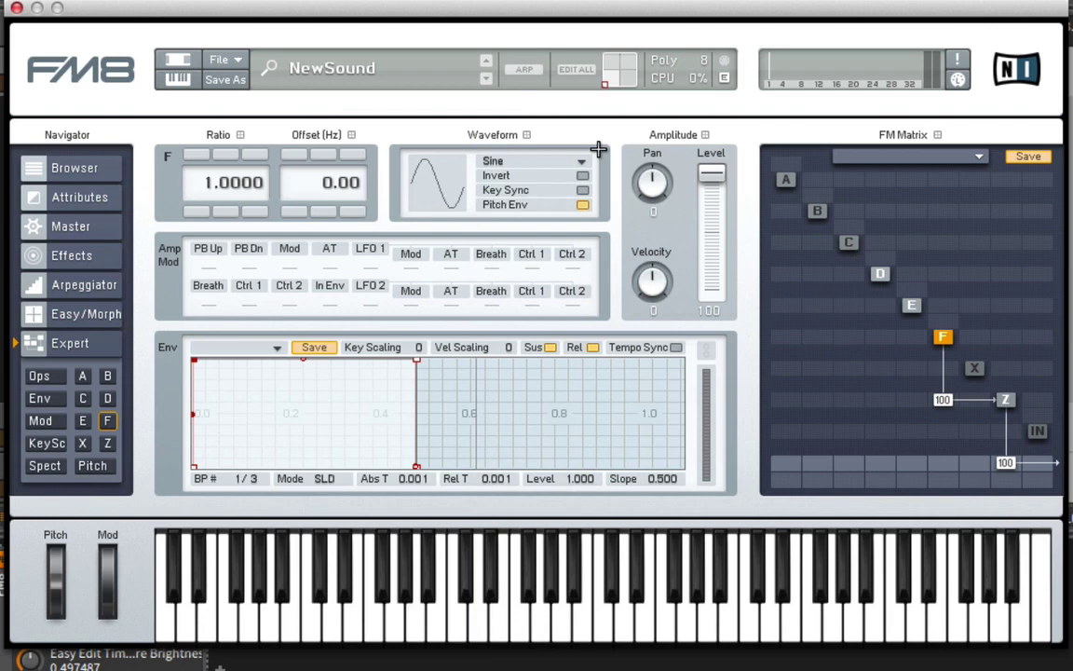
left_click(510, 157)
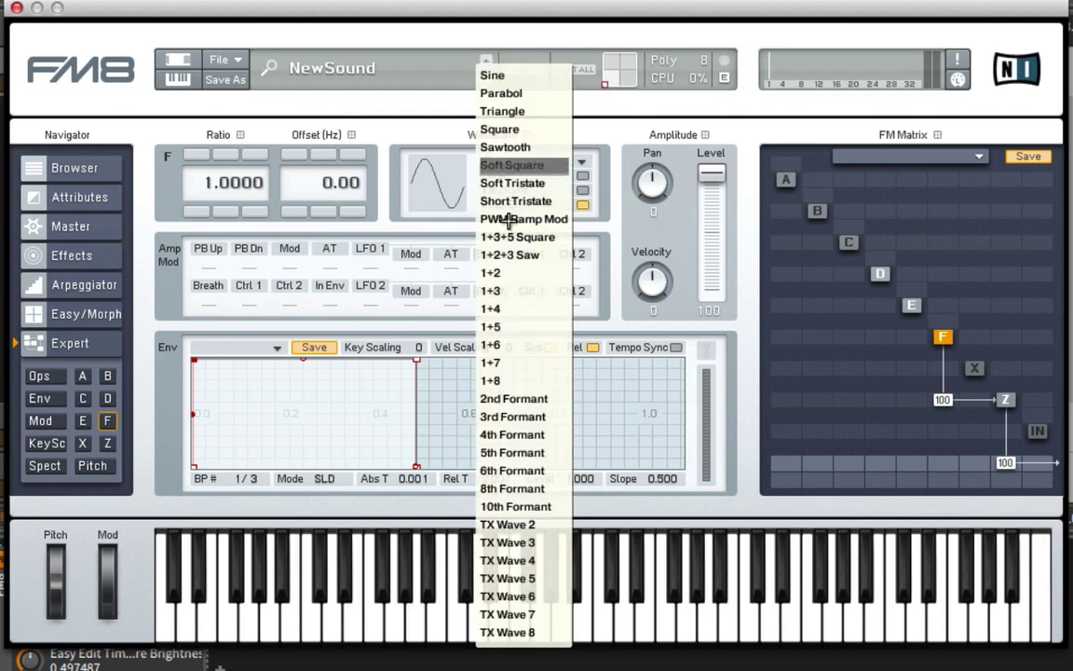
left_click(539, 150)
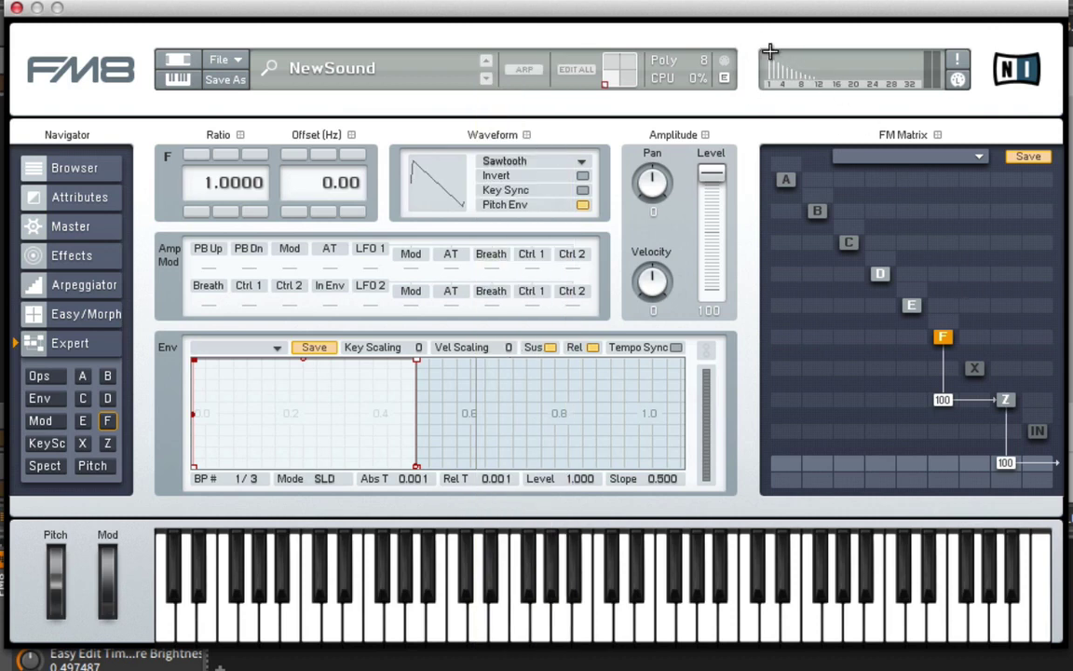
left_click(49, 463)
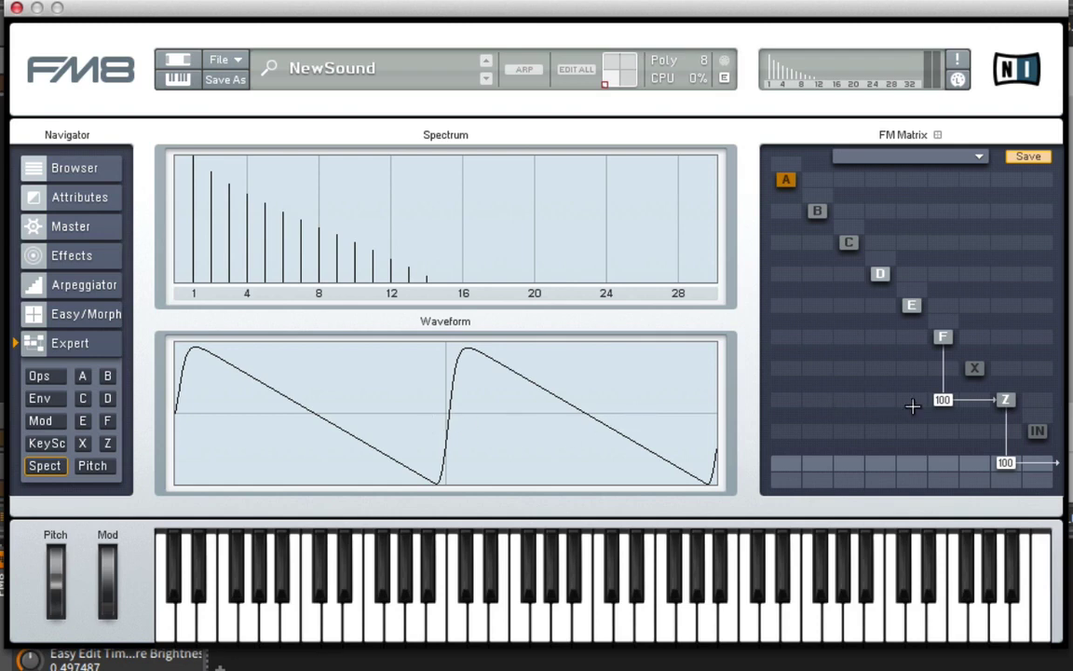
Return to the Z filter page showing F feeding Z at 100 and Z at the output at 100
left_click(1005, 399)
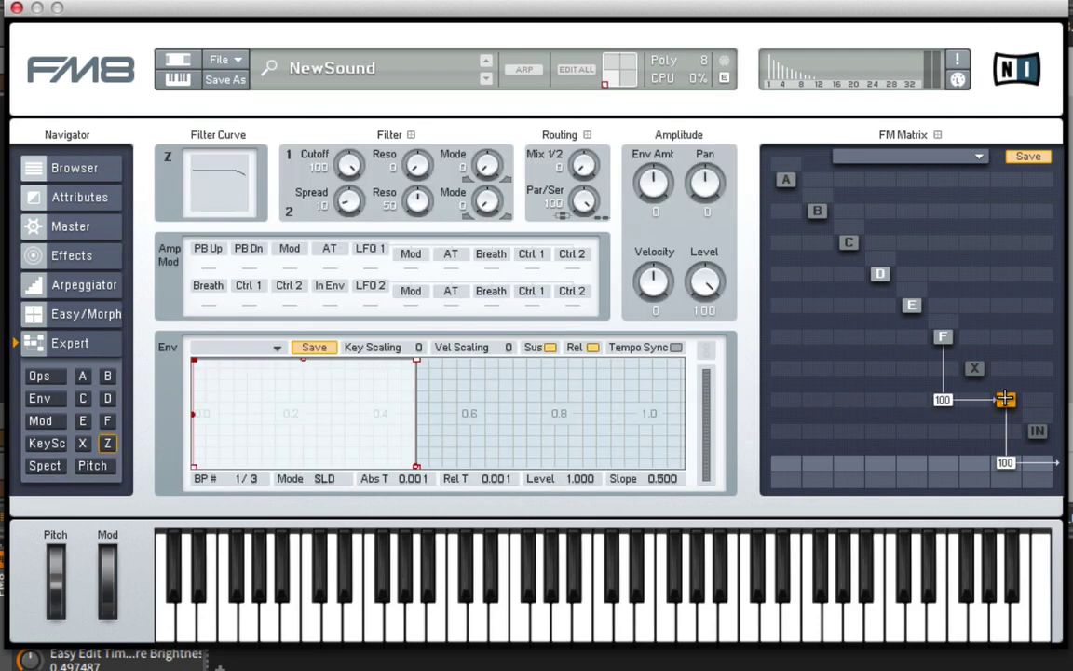
Make operator E a slightly detuned ratio-2 sawtooth feeding the Z filter at 88
left_click(784, 179)
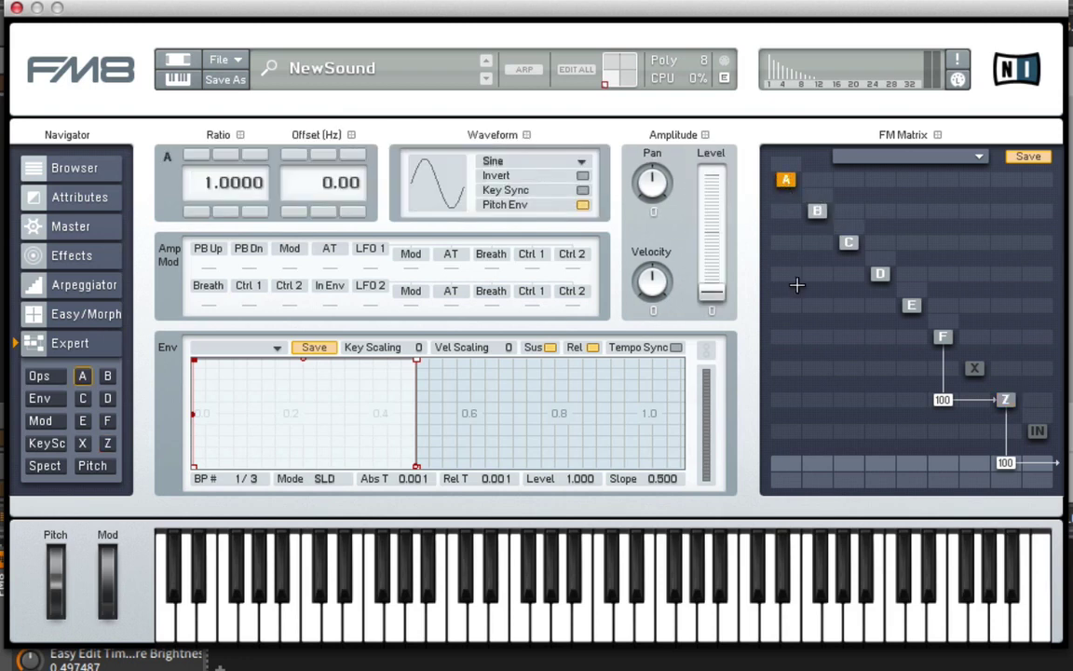
left_click(912, 306)
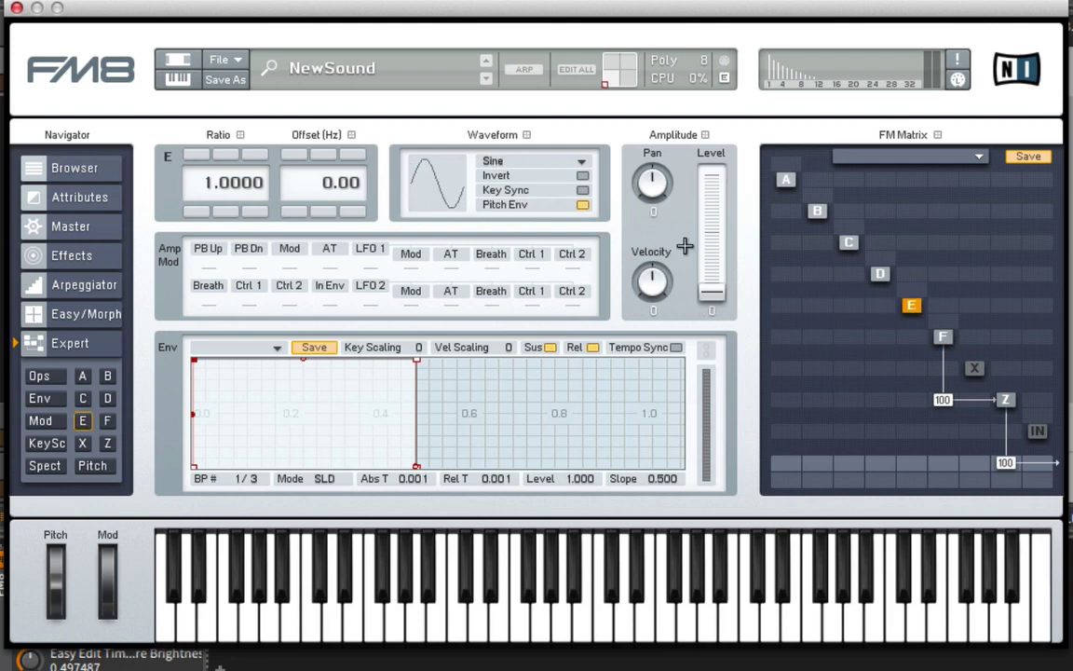
left_click(555, 163)
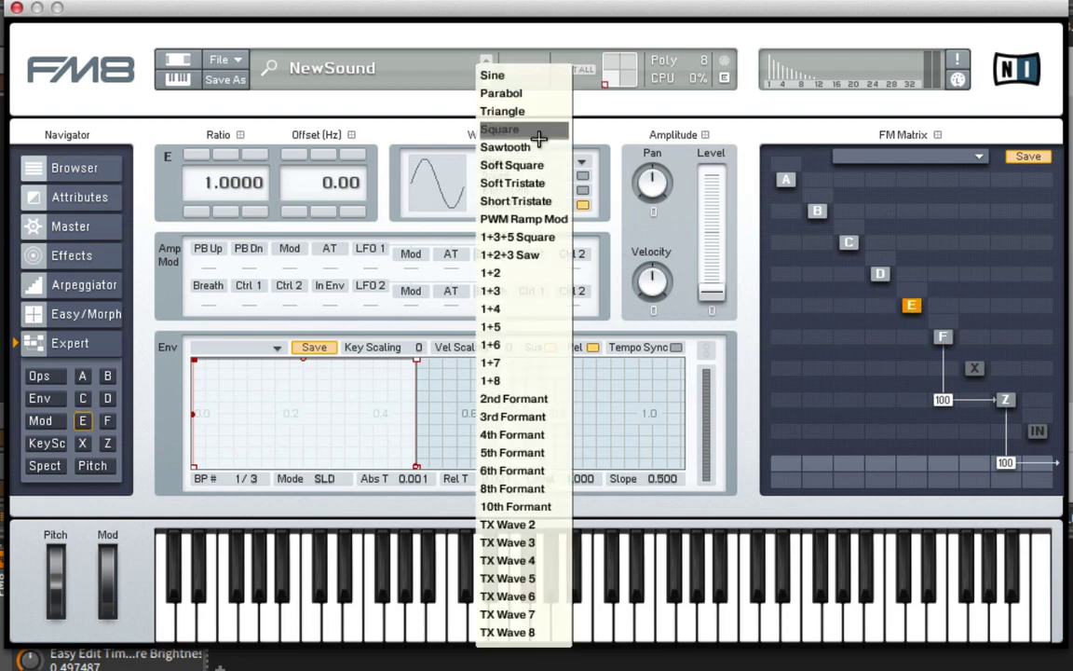
left_click(538, 145)
left_click_drag(917, 396, 918, 321)
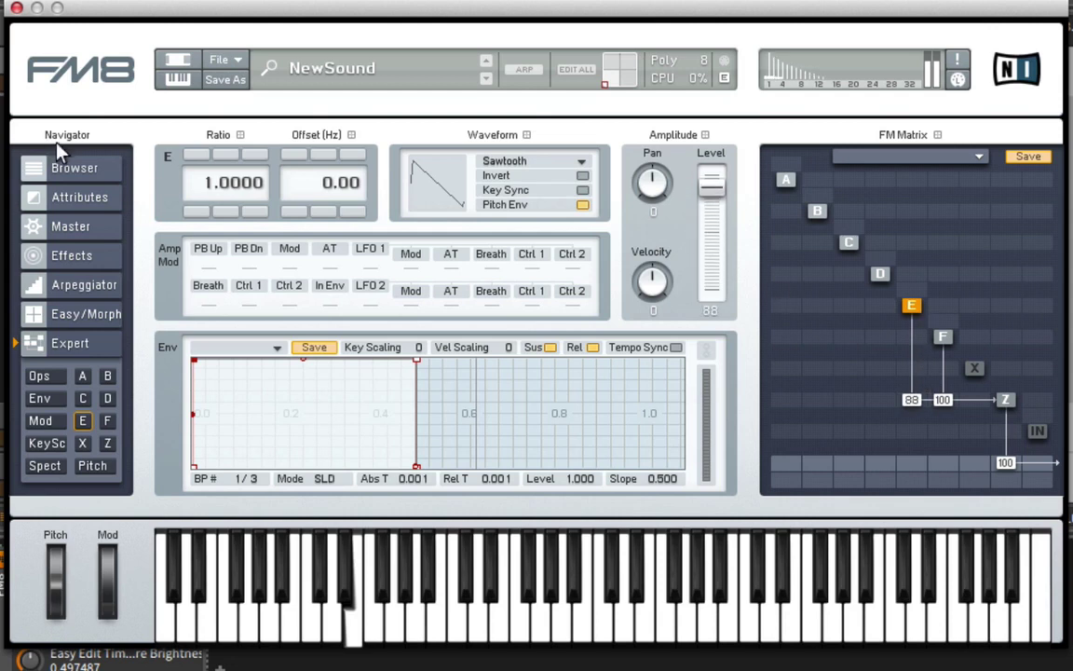
left_click(194, 155)
mouse_move(344, 181)
left_mouse_down()
mouse_move(347, 109)
mouse_move(353, 177)
left_mouse_up()
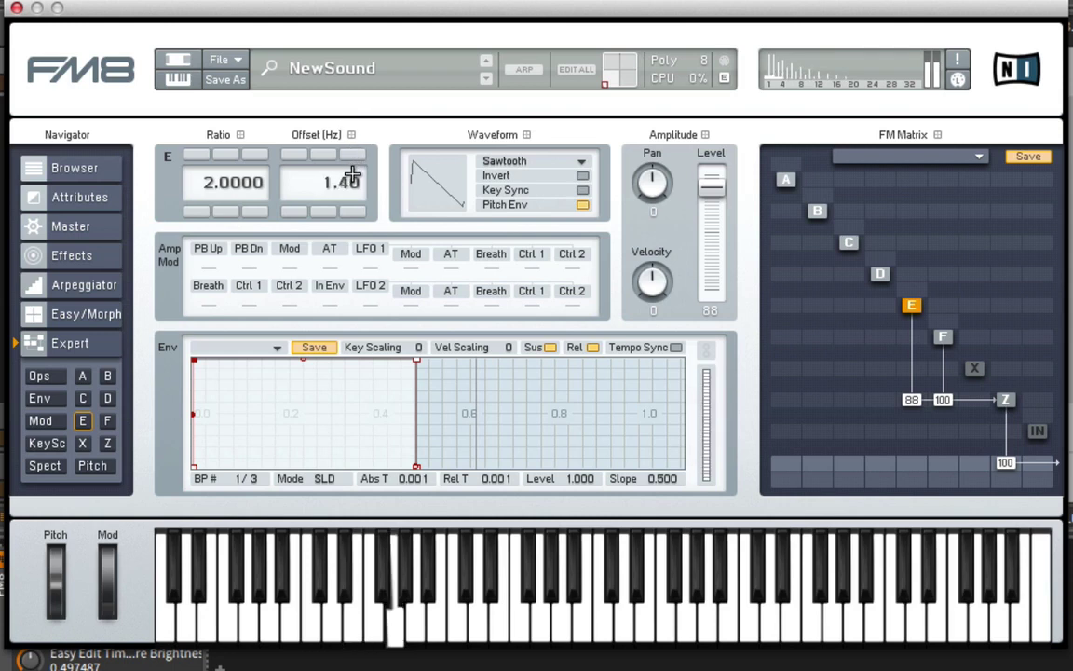
Make operator D a sawtooth detuned by -0.46 Hz, feeding the Z filter at 91
left_click(880, 274)
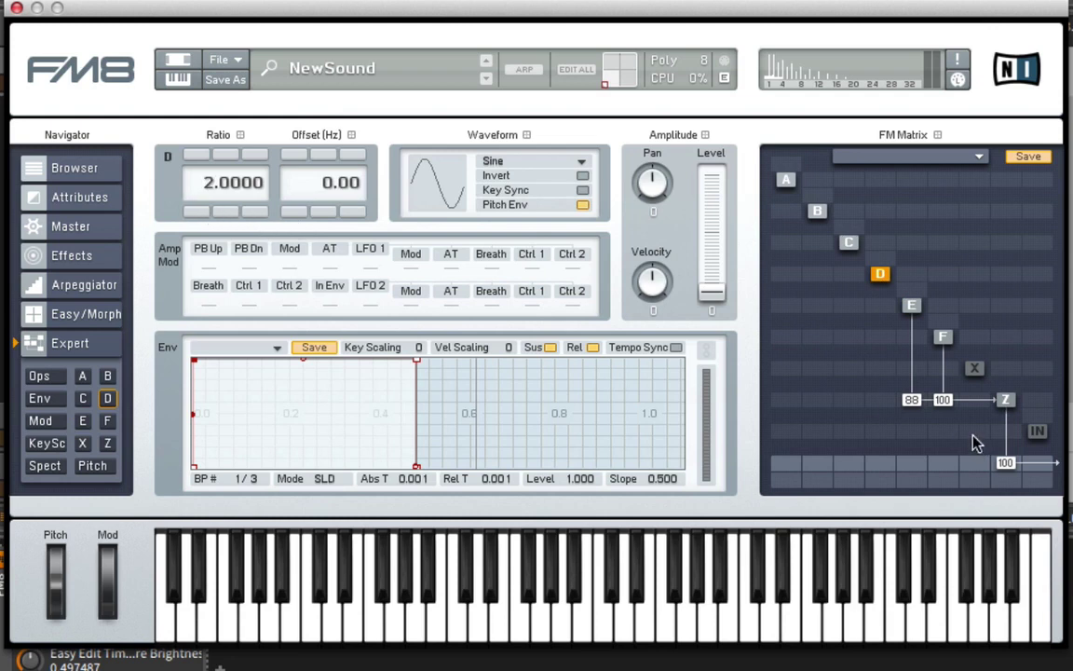
left_click_drag(882, 400, 916, 363)
left_click(549, 162)
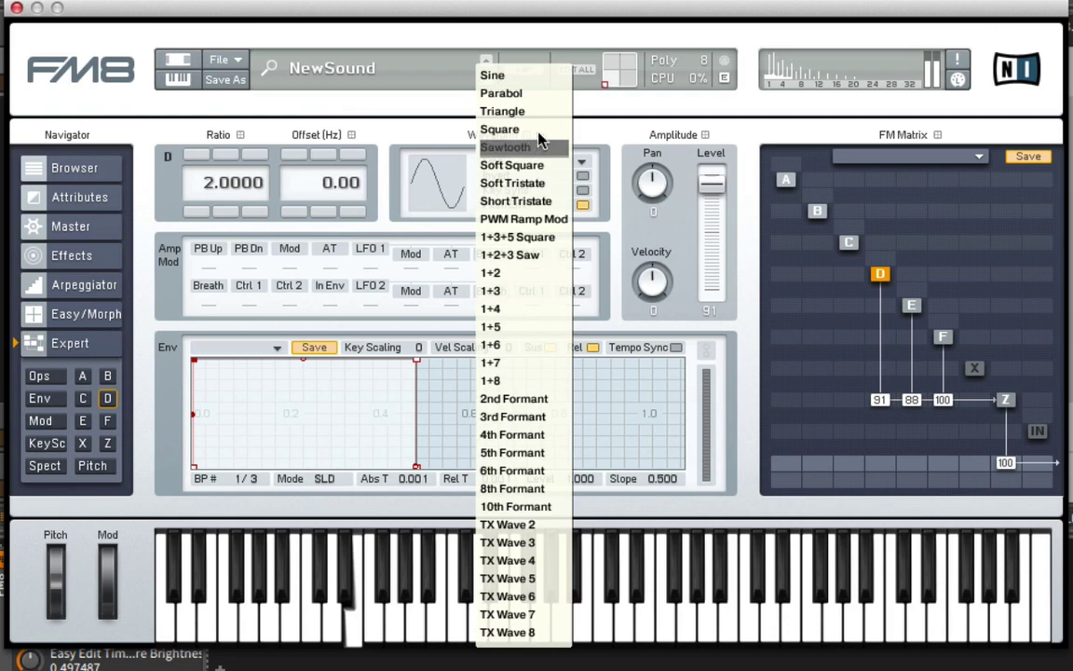
left_click(545, 146)
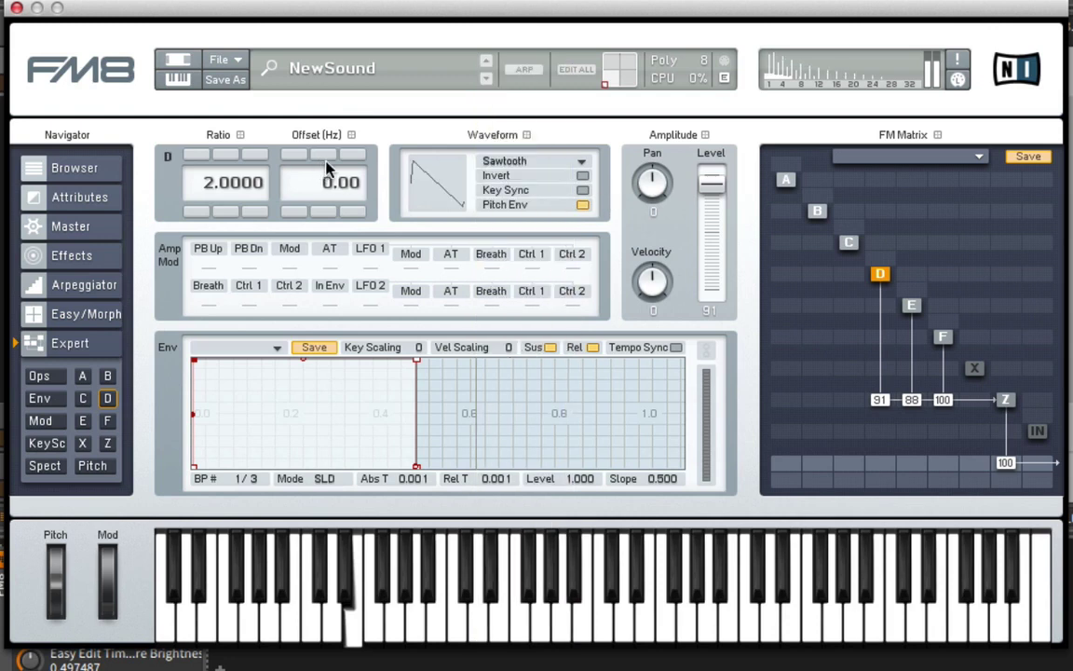
left_click_drag(326, 163, 371, 137)
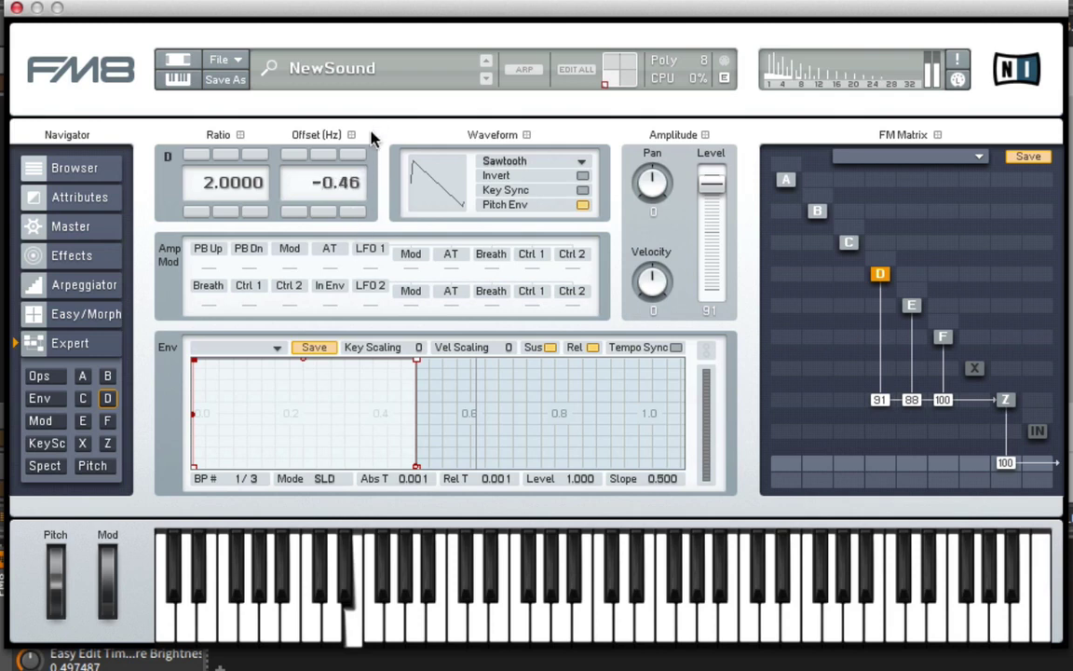
Detune operator B to -0.22 Hz and operator C to 0.28 Hz
left_click(847, 243)
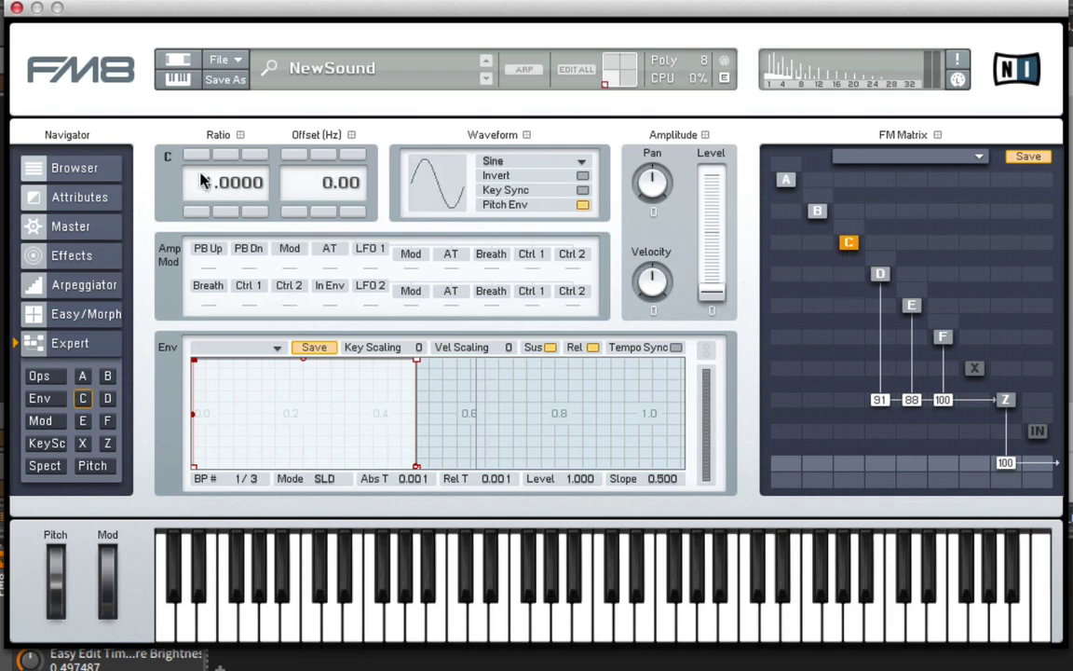
left_click(820, 211)
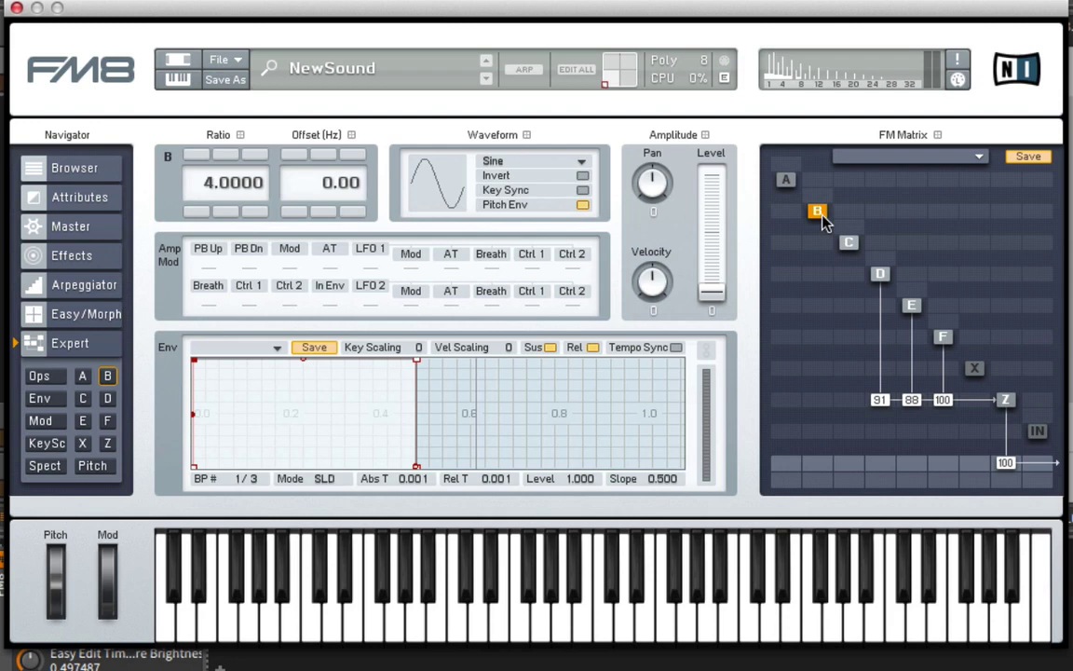
left_click_drag(361, 186, 416, 212)
left_click(851, 242)
left_click_drag(366, 187, 367, 159)
Switch operators B and C to Sawtooth waveforms
left_click(818, 212)
left_click(508, 161)
left_click(521, 146)
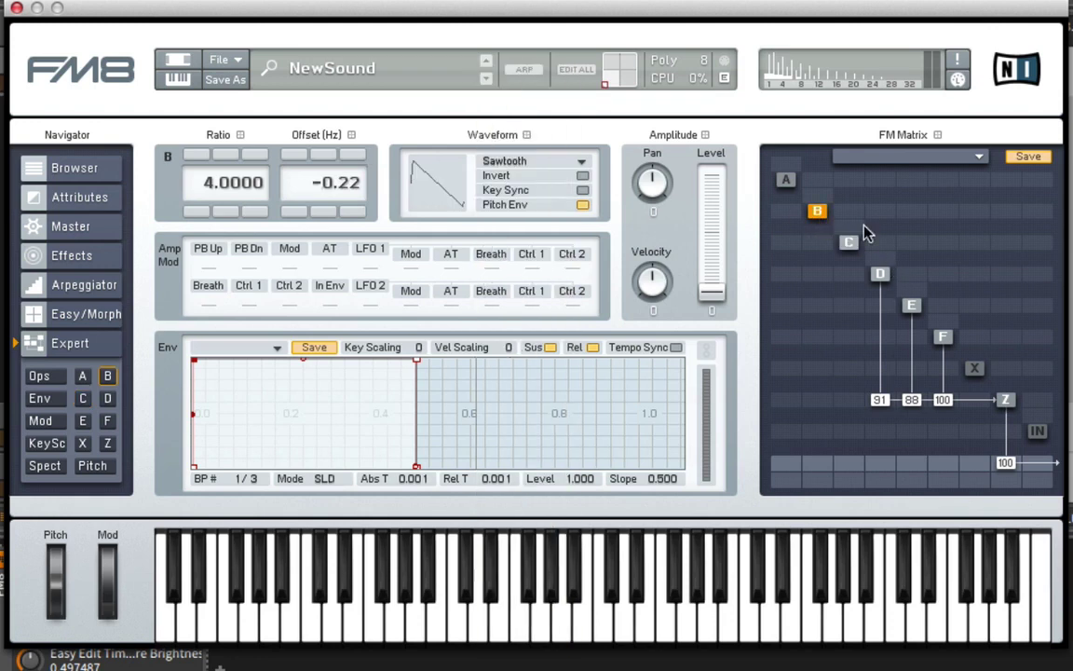
left_click(849, 244)
left_click(576, 164)
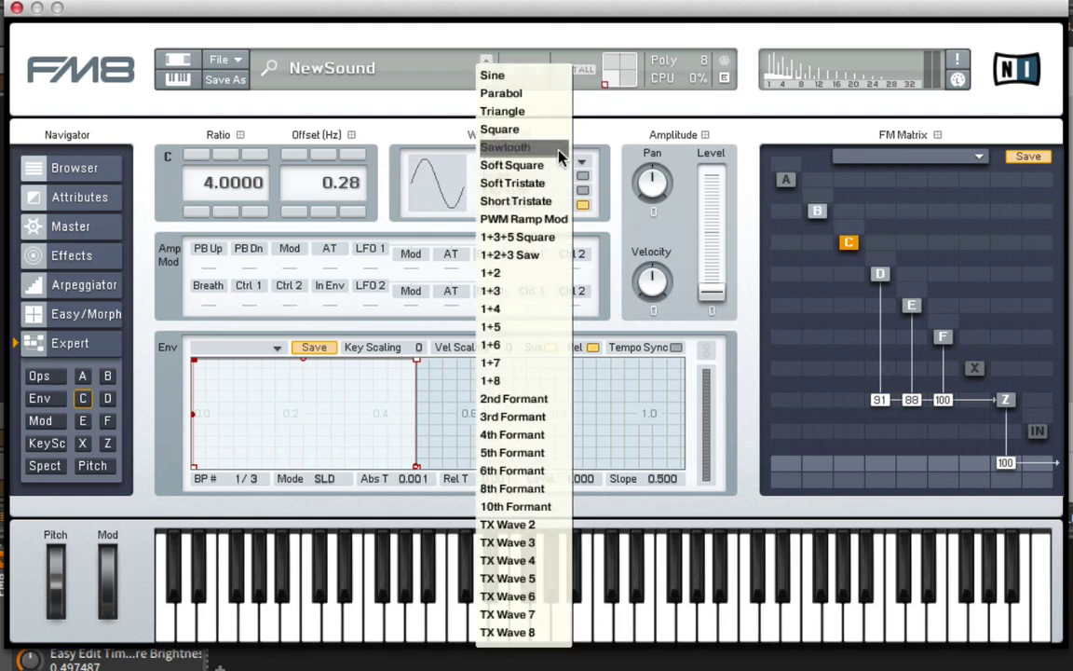
left_click(561, 146)
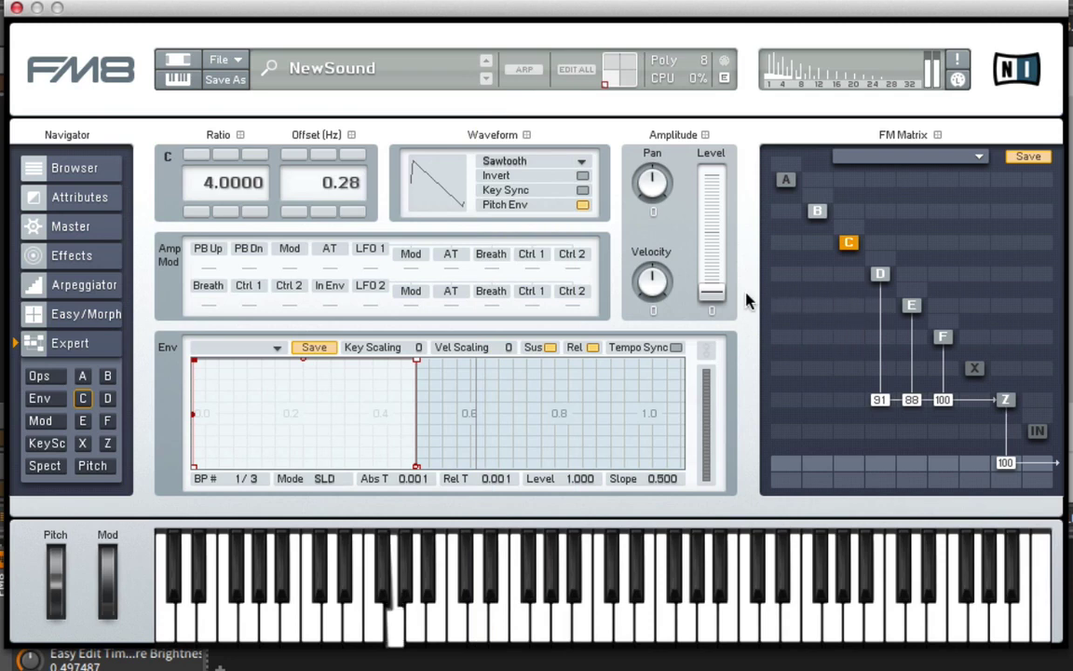
Mix operators B and C in at levels 62 and 48
left_click_drag(849, 400, 824, 399)
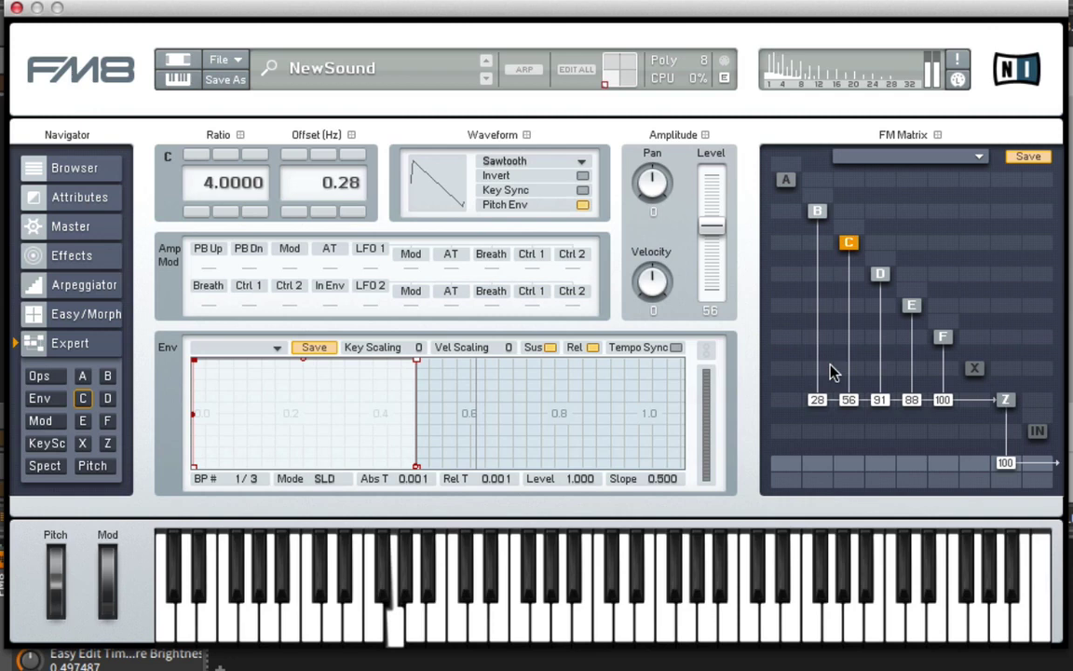
left_click_drag(834, 342, 834, 335)
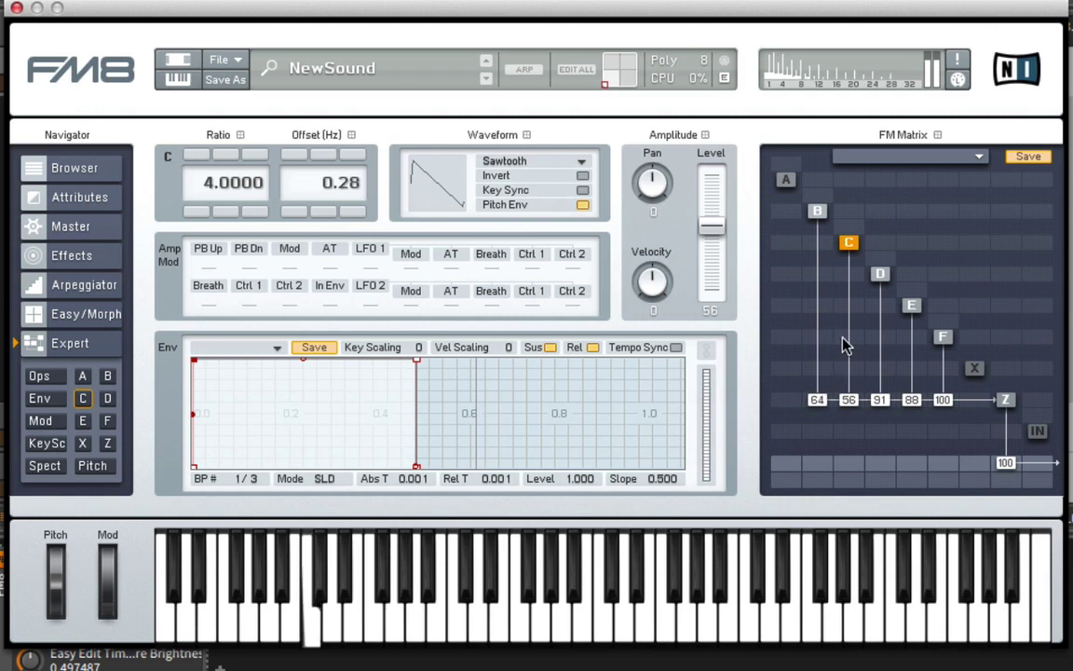
left_click_drag(847, 400, 850, 410)
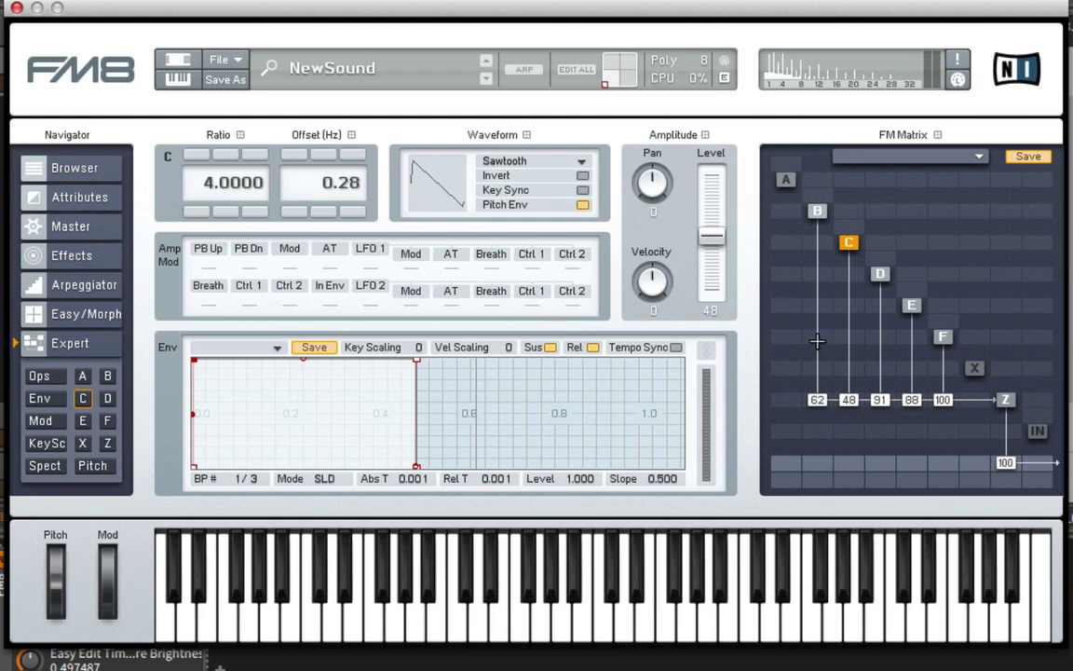
mouse_move(823, 341)
left_mouse_down()
mouse_move(836, 282)
mouse_move(836, 344)
left_mouse_up()
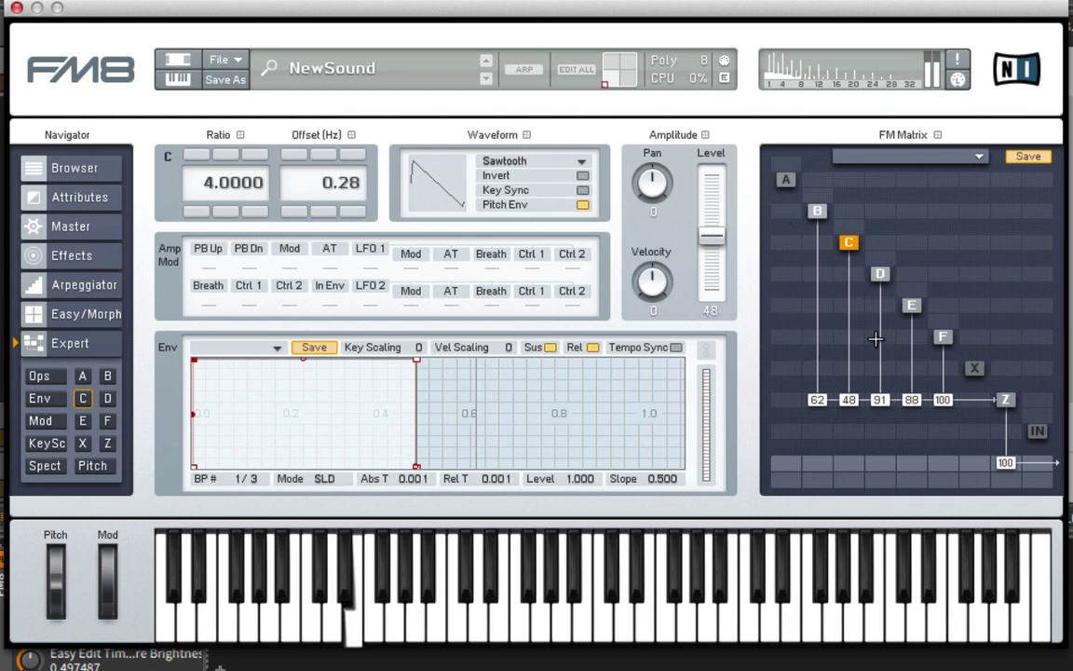
Have D modulate F at 32 and C modulate F at 28, then add E modulating D at 48
left_click(879, 335)
left_click_drag(879, 335, 883, 314)
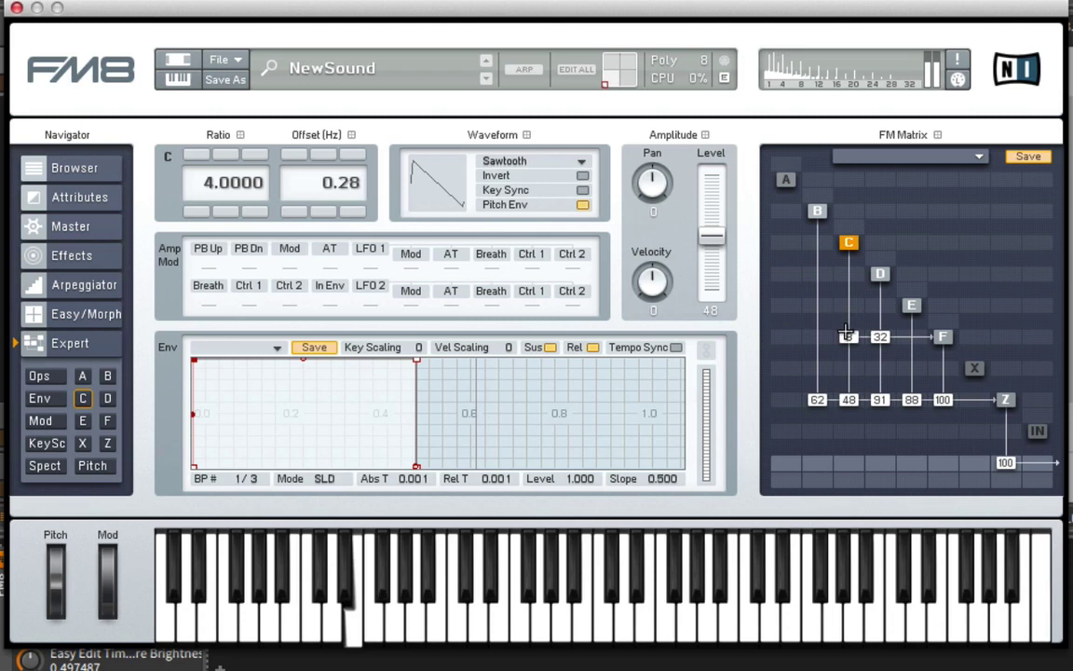
left_click_drag(849, 336, 849, 317)
left_click_drag(908, 282, 955, 322)
mouse_move(947, 320)
left_mouse_down()
mouse_move(954, 297)
mouse_move(957, 333)
left_mouse_up()
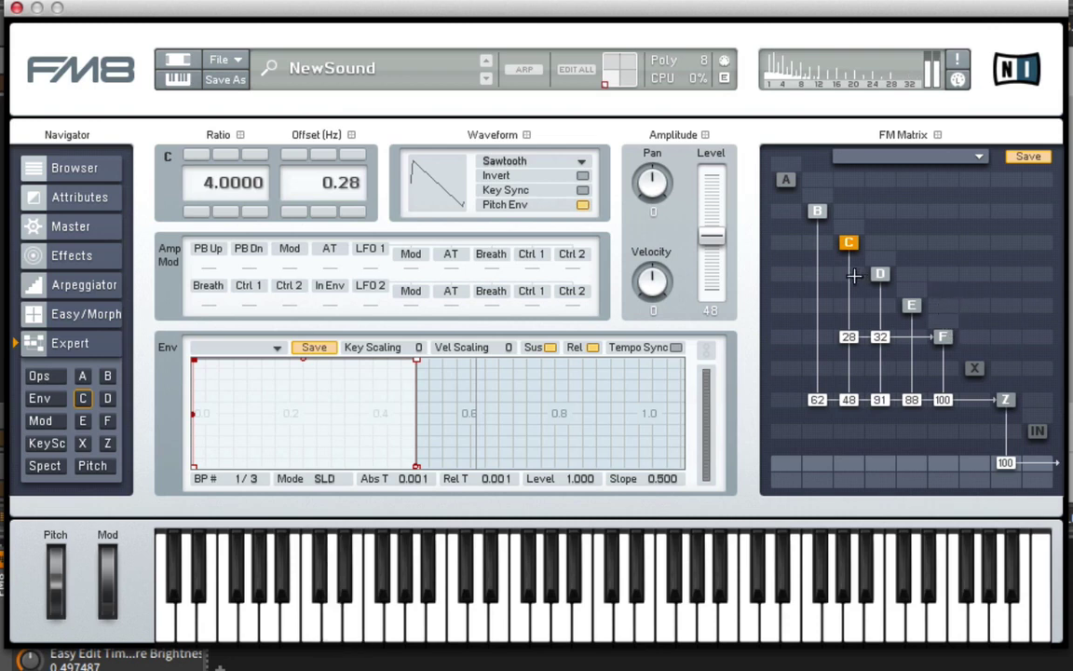
mouse_move(818, 247)
left_mouse_down()
mouse_move(820, 187)
mouse_move(824, 264)
left_mouse_up()
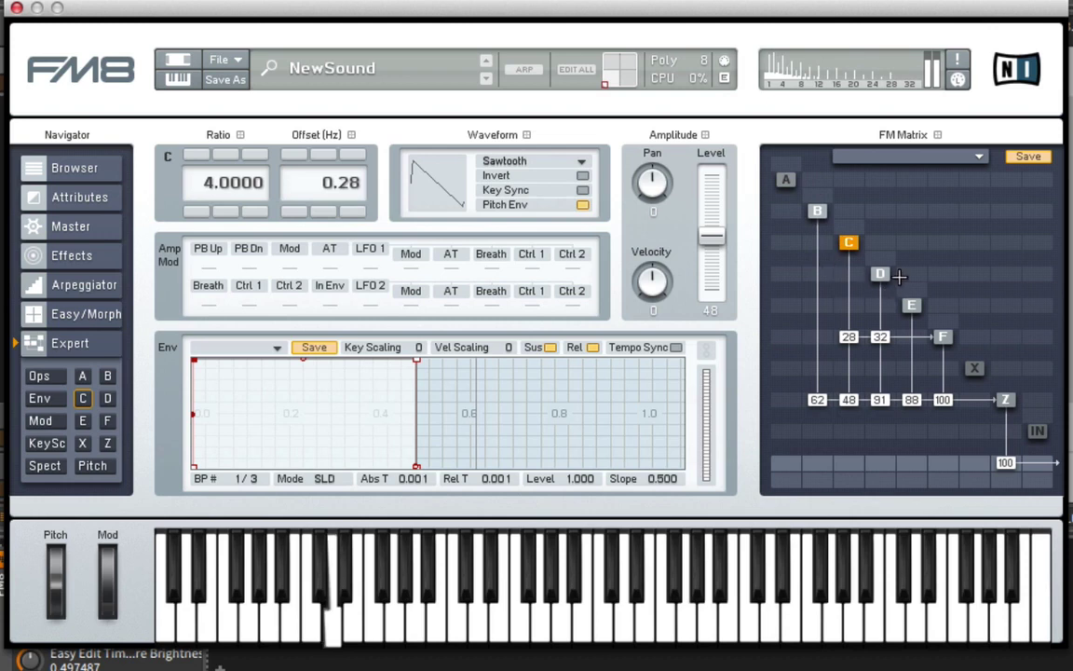
mouse_move(912, 274)
left_mouse_down()
mouse_move(918, 218)
mouse_move(929, 286)
left_mouse_up()
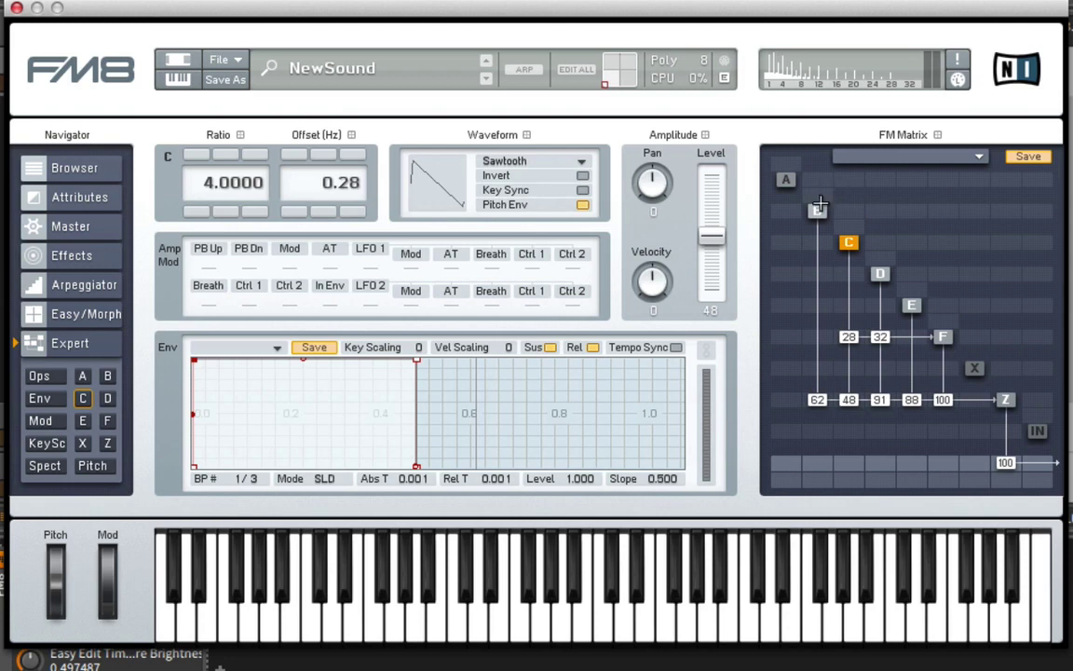
Try self-feedback on operators B and C, then return to the Z filter settings
mouse_move(819, 204)
left_mouse_down()
mouse_move(826, 121)
mouse_move(820, 203)
left_mouse_up()
left_click_drag(847, 242, 1026, 318)
left_click(1004, 401)
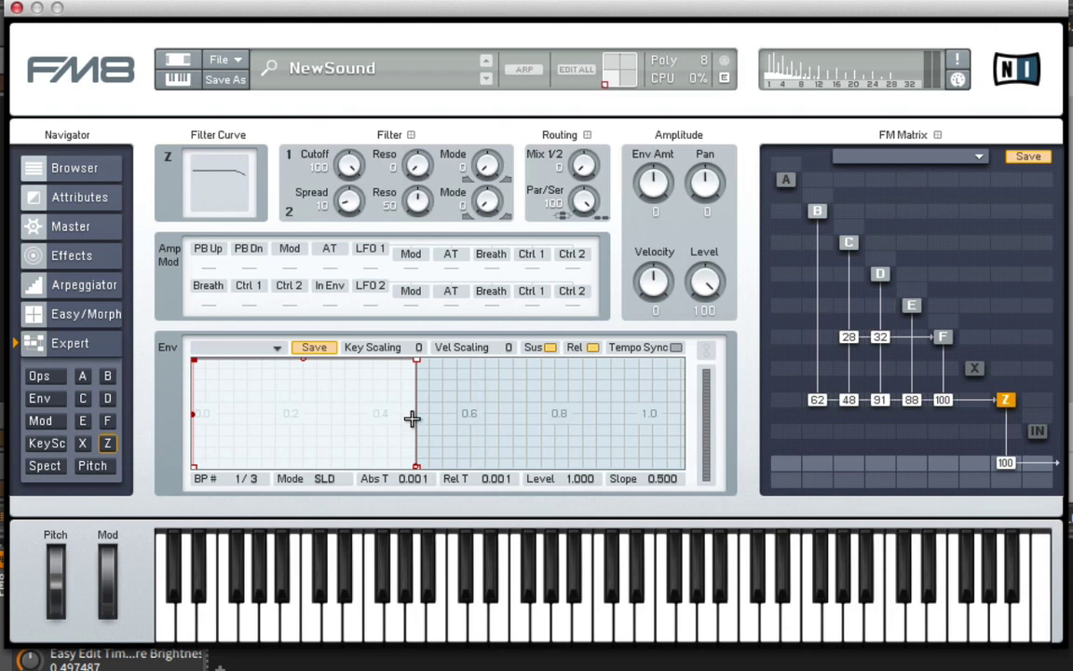
Show all operator envelopes and turn on envelope Link for operators A–F
left_click(39, 399)
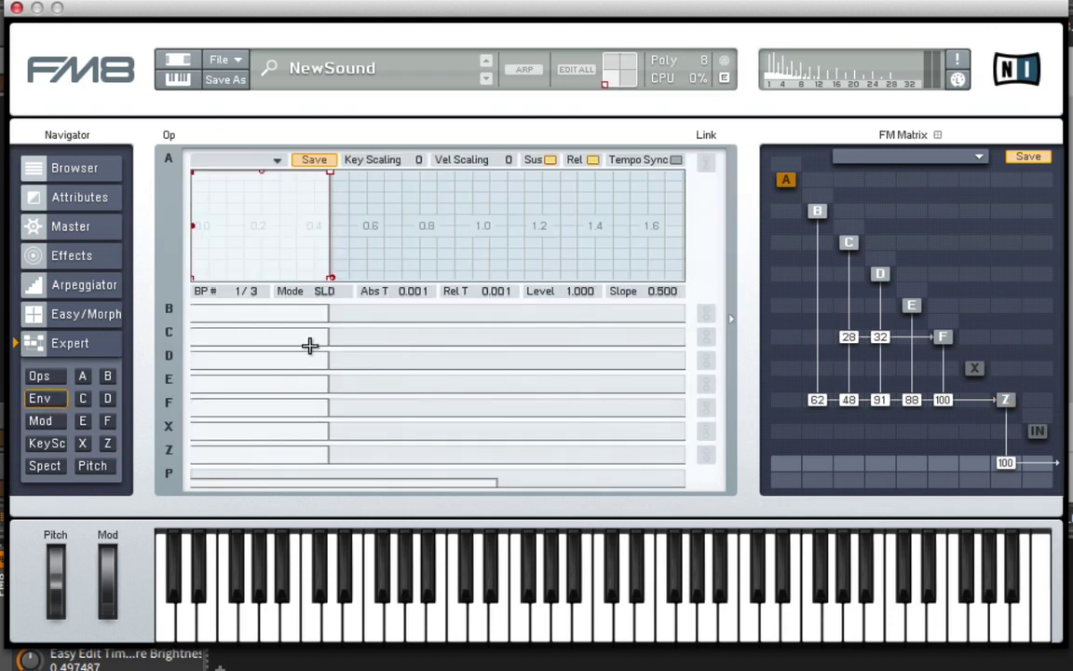
left_click(704, 165)
left_click(706, 313)
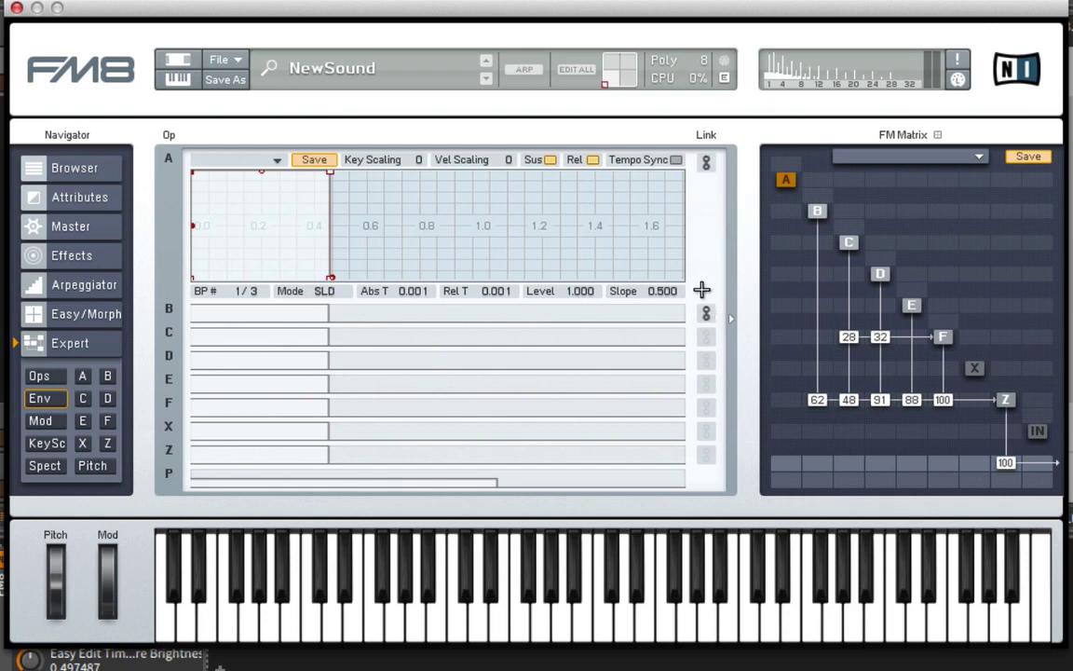
left_click(705, 337)
left_click(705, 360)
Shape operator B's envelope to decay to zero at 1.840 s with slope about 0.53
left_click(485, 312)
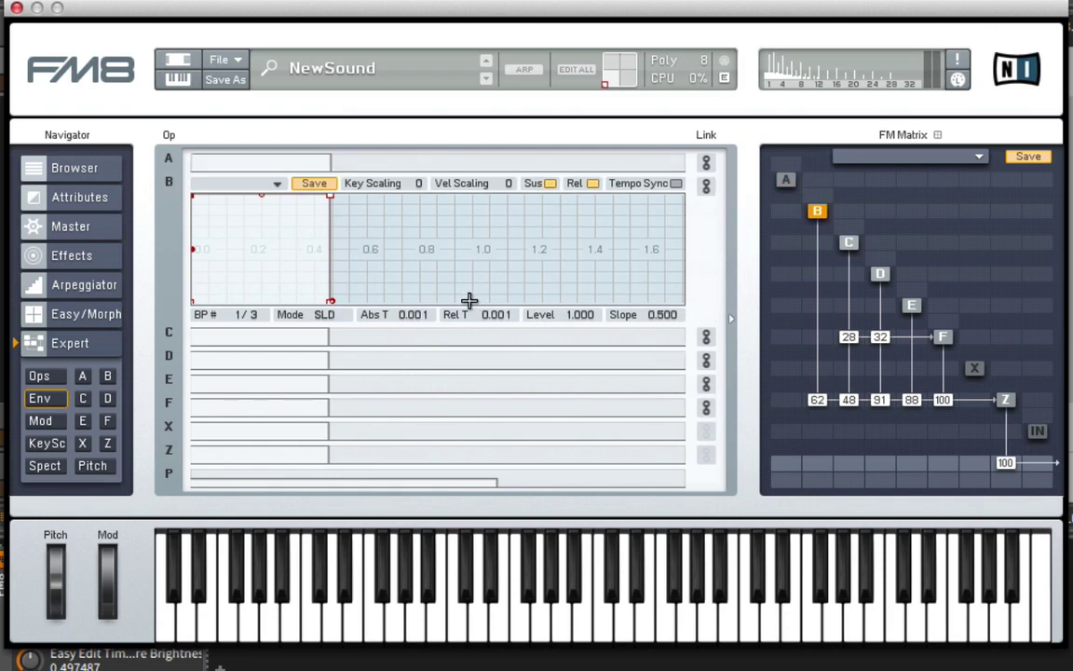
left_click_drag(331, 302, 628, 431)
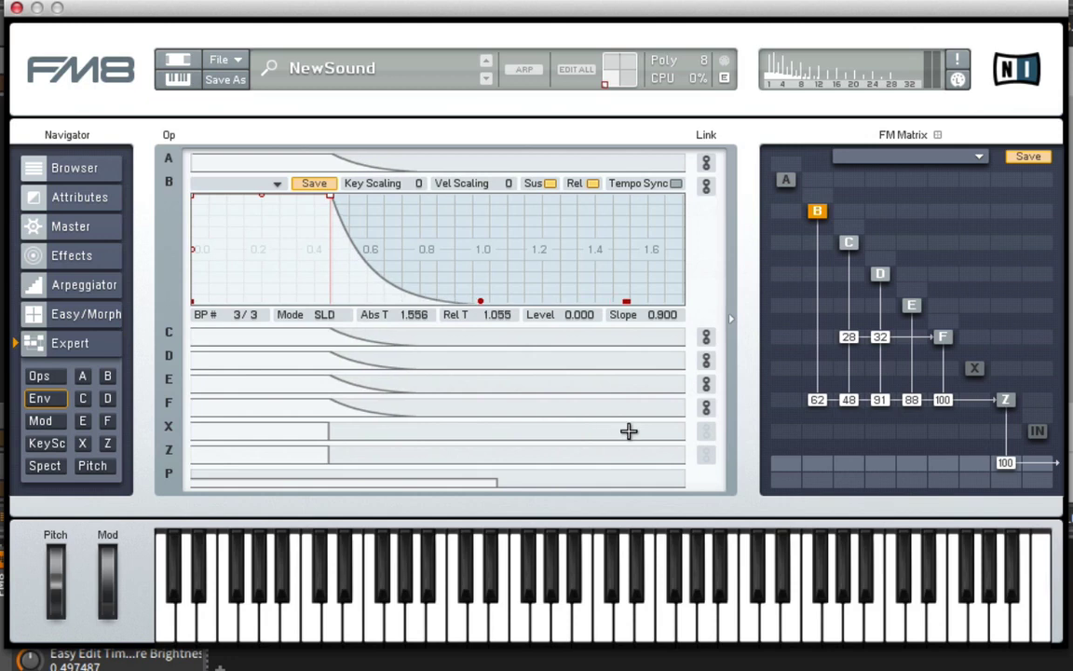
left_click_drag(476, 302, 508, 255)
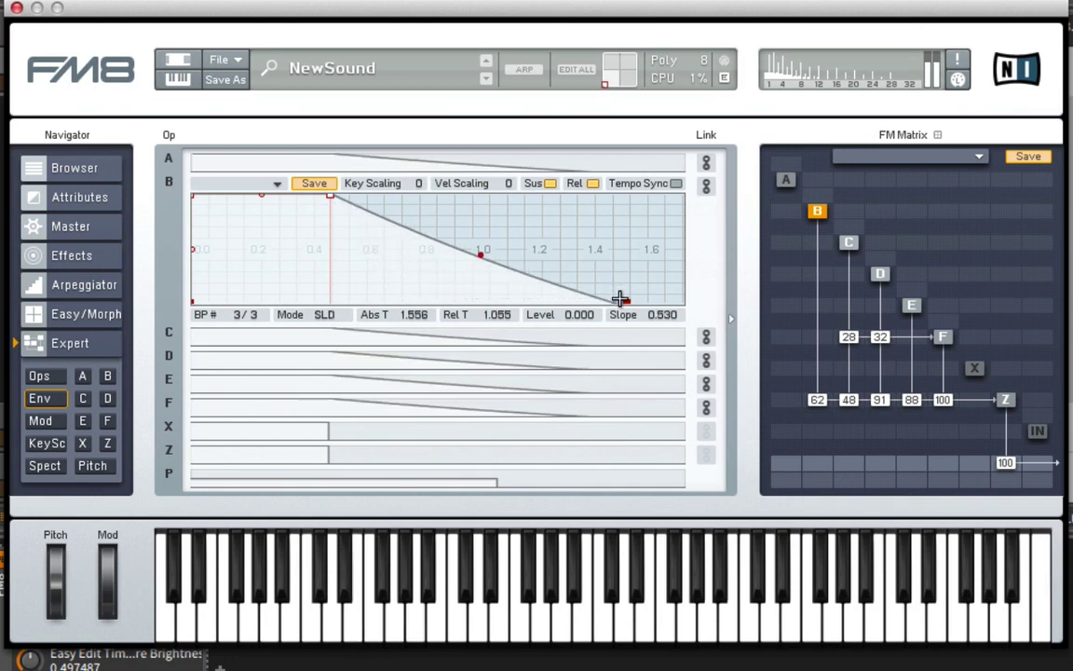
left_click_drag(621, 298, 654, 307)
left_click_drag(498, 257, 496, 264)
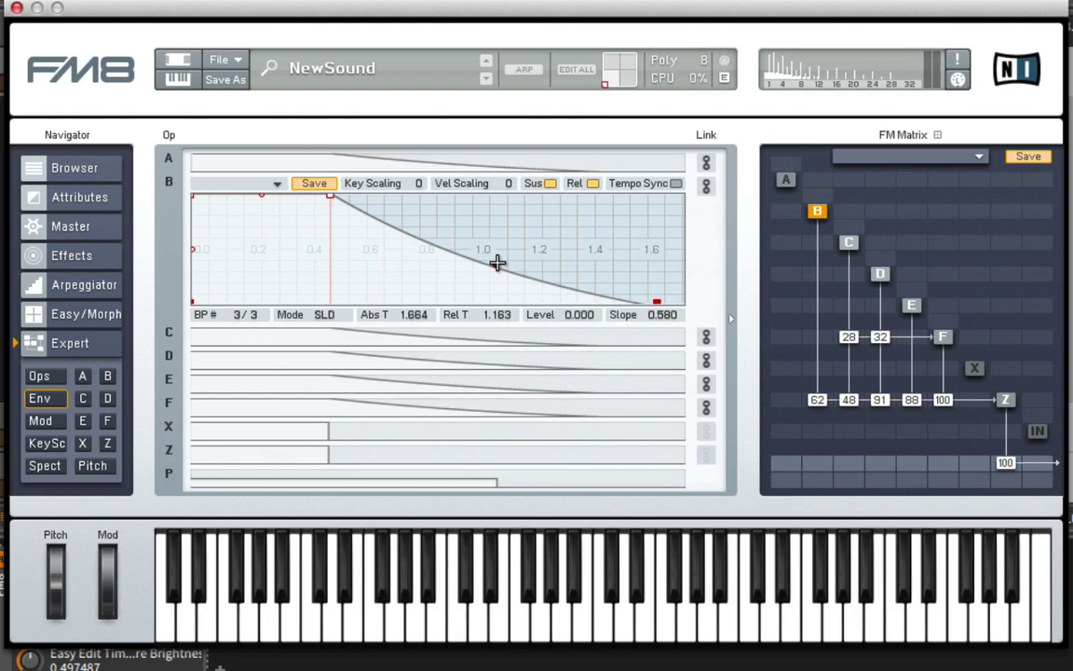
left_click_drag(655, 300, 697, 314)
left_click_drag(520, 264, 520, 257)
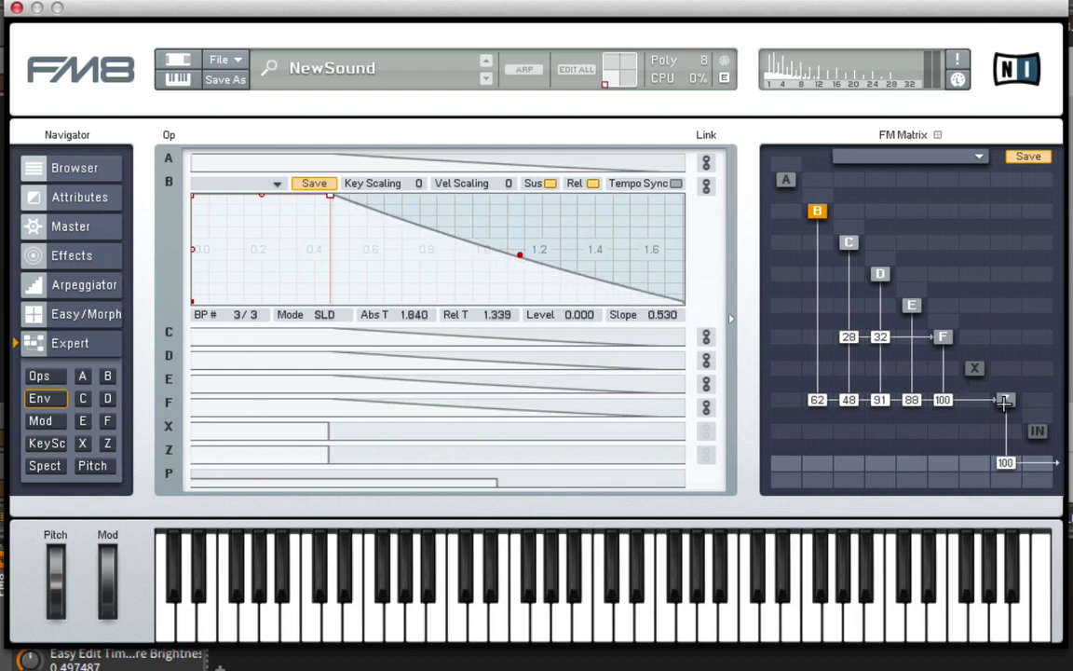
Set the Z filter cutoff low, around 2, and raise its envelope amount
left_click(1006, 400)
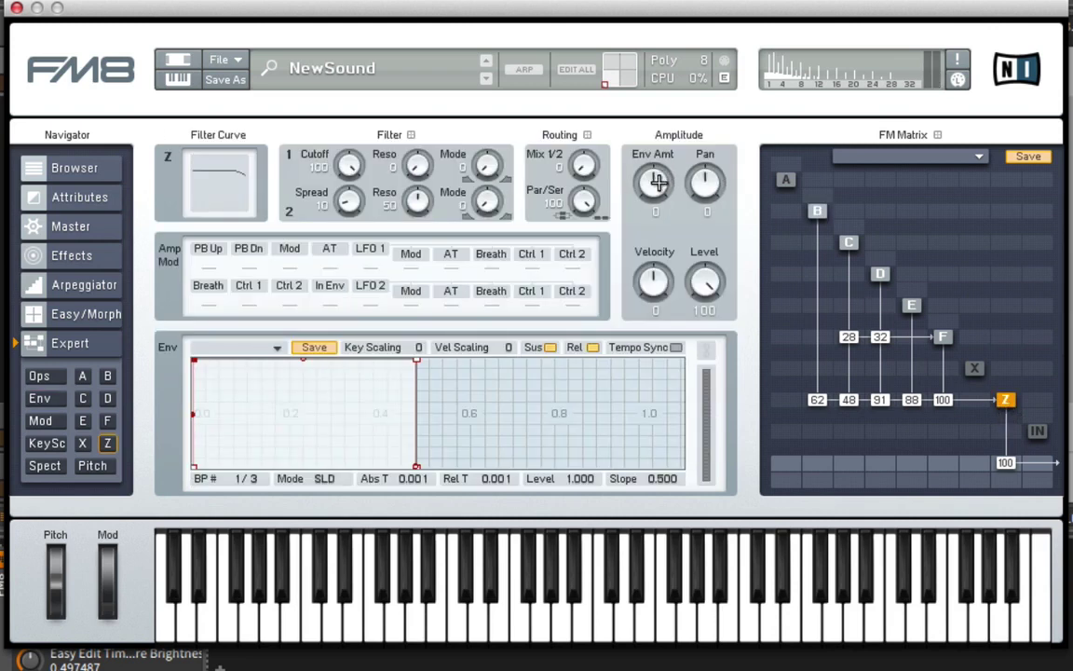
left_click_drag(653, 183, 615, 116)
left_click_drag(320, 155, 322, 224)
left_click_drag(360, 281, 360, 304)
left_click_drag(349, 163, 349, 158)
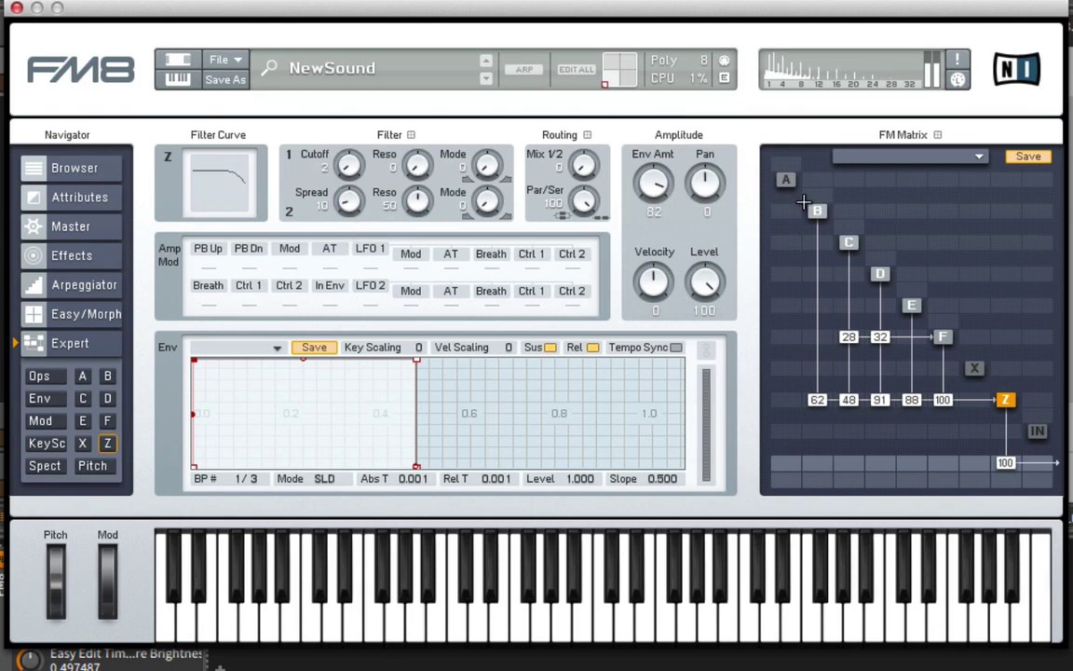
left_click_drag(643, 179, 613, 158)
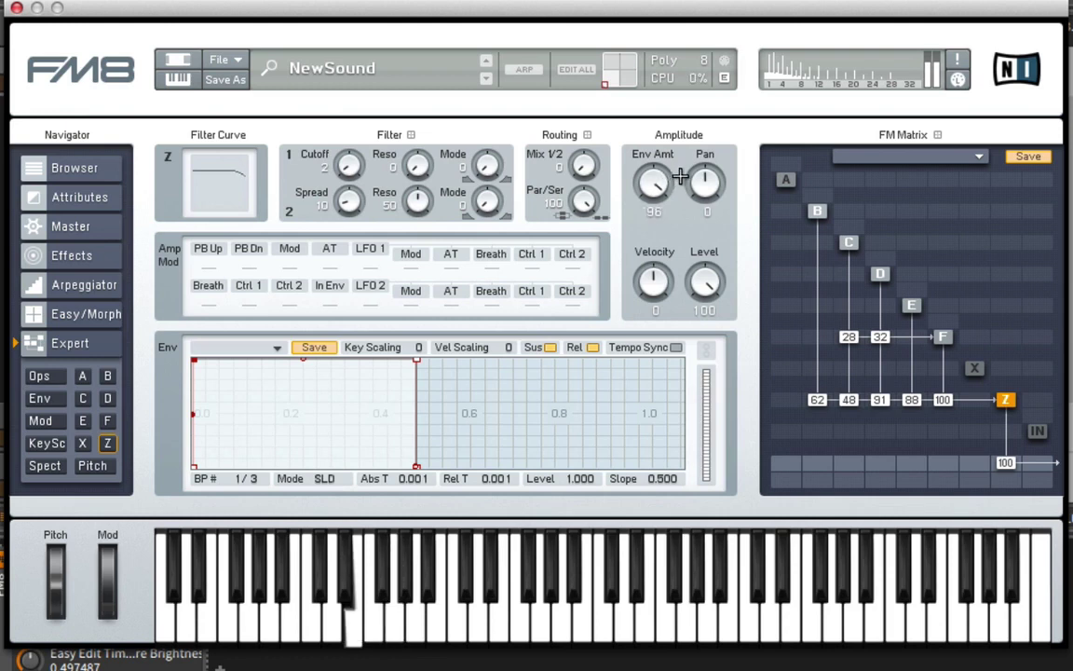
Shape the Z filter envelope into a decay, trimming the amount to 88 and adding resonance
left_click_drag(417, 466, 605, 466)
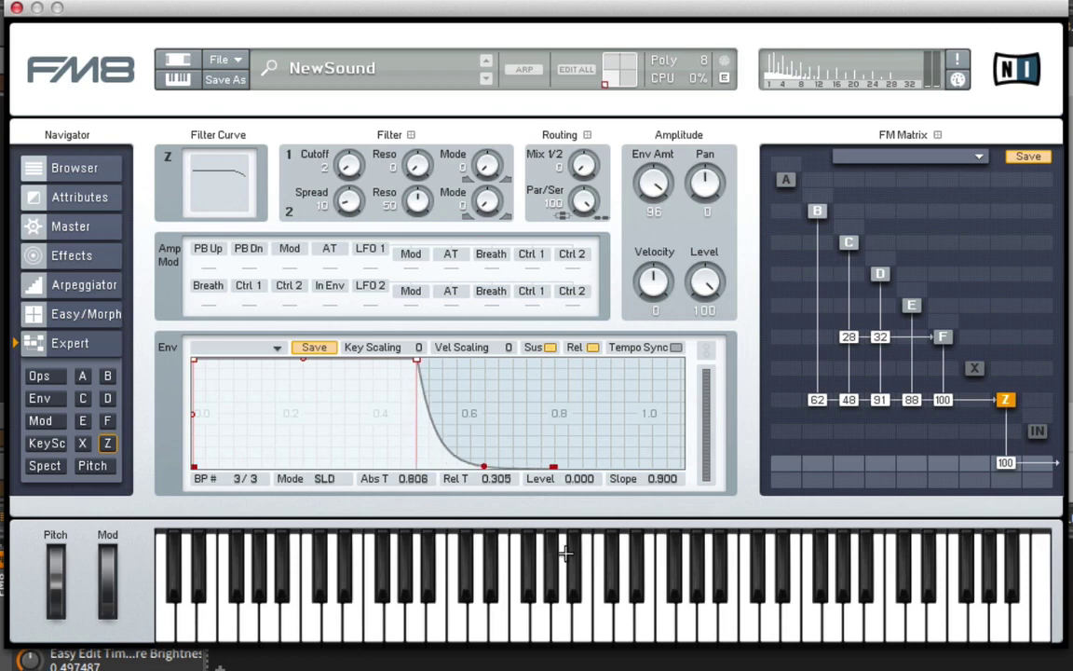
left_click_drag(510, 469, 522, 431)
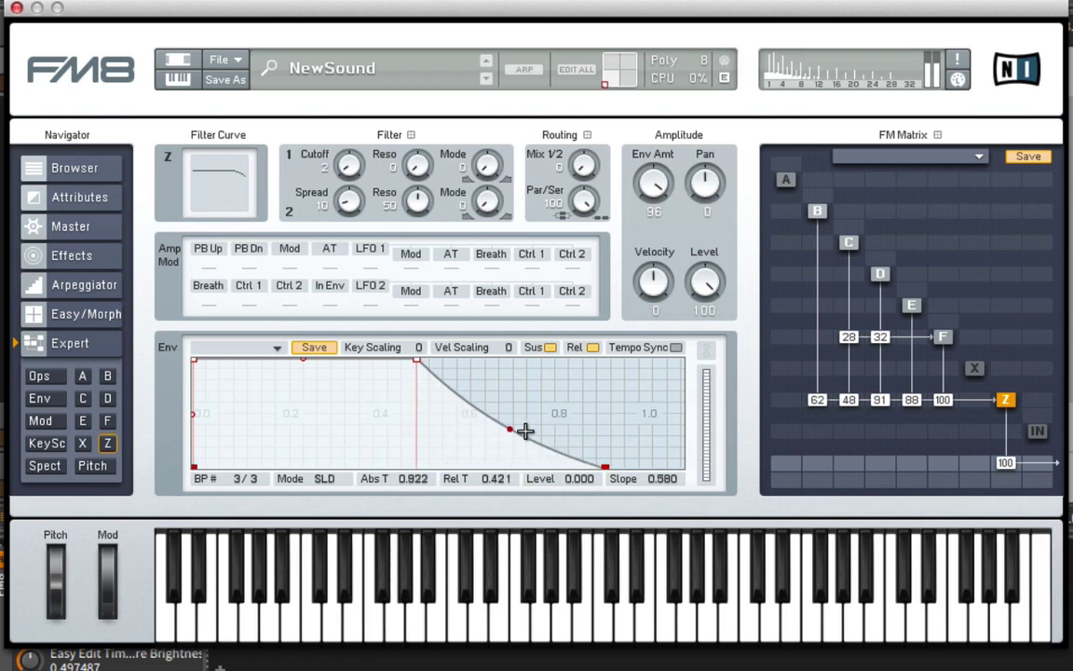
left_click_drag(418, 359, 396, 411)
mouse_move(290, 409)
left_mouse_down()
mouse_move(299, 390)
mouse_move(298, 427)
mouse_move(306, 408)
left_mouse_up()
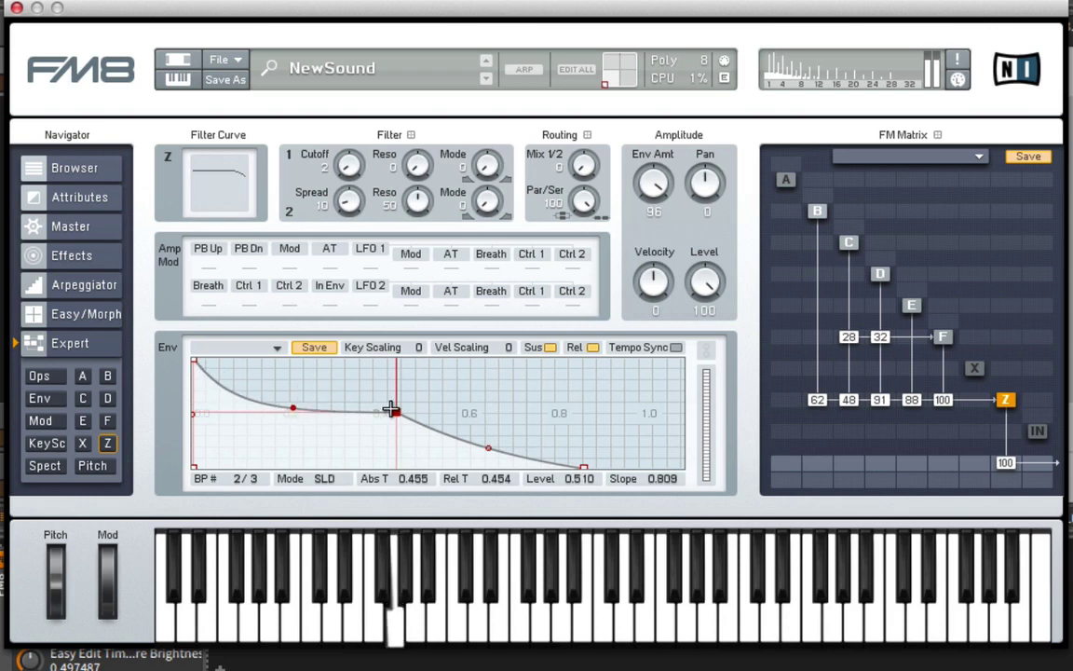
left_click_drag(396, 412, 395, 435)
left_click_drag(647, 186, 642, 215)
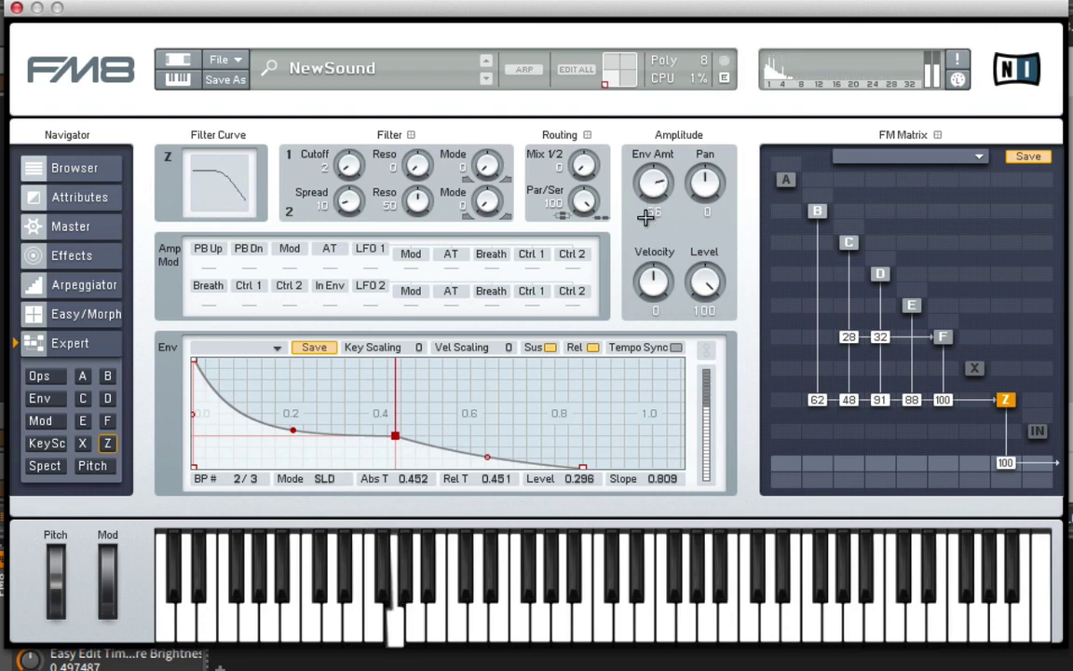
left_click_drag(424, 170, 334, 136)
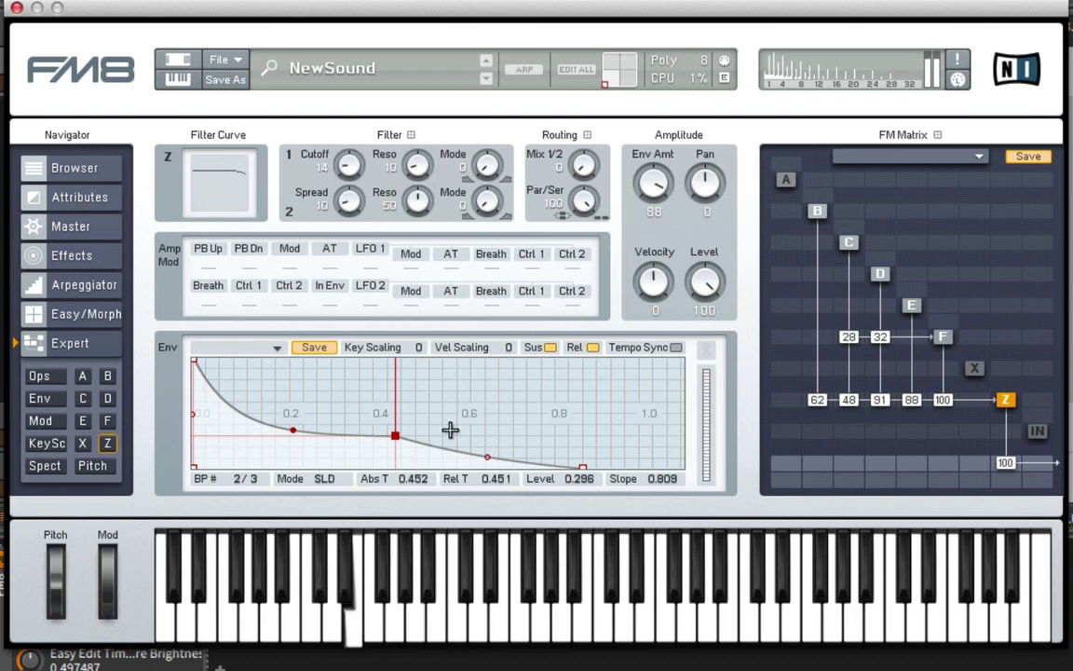
left_click_drag(395, 435, 439, 436)
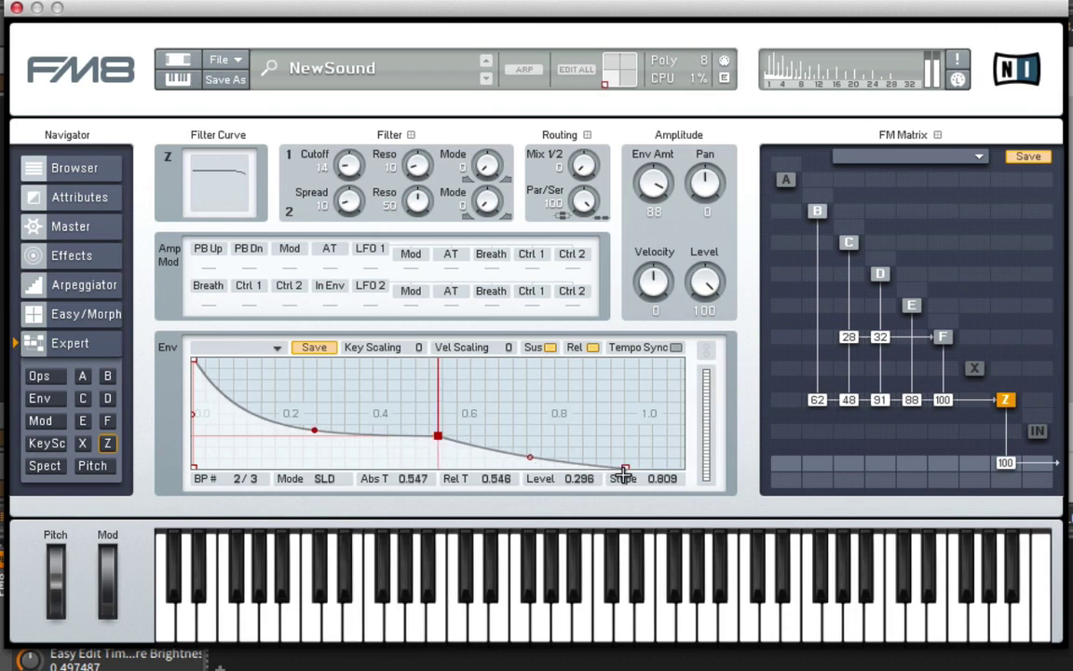
left_click(624, 470)
left_click_drag(624, 471, 708, 466)
left_click_drag(434, 431, 439, 413)
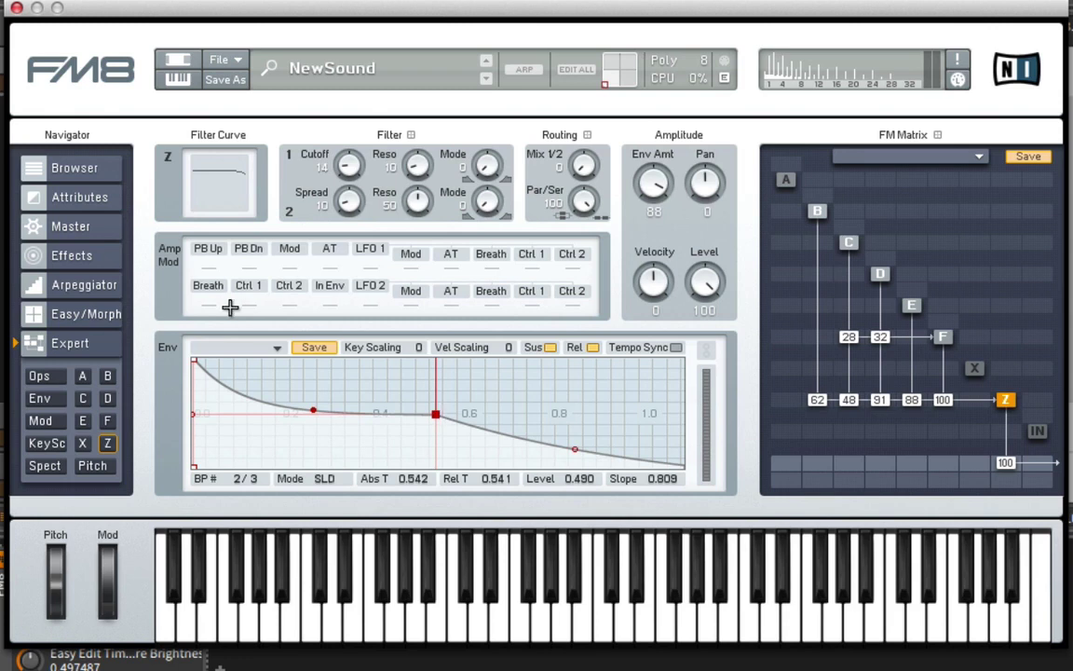
On Master, set polyphony to 64 voices, output volume 61 and unison detune 0, then audition a note
left_click(75, 233)
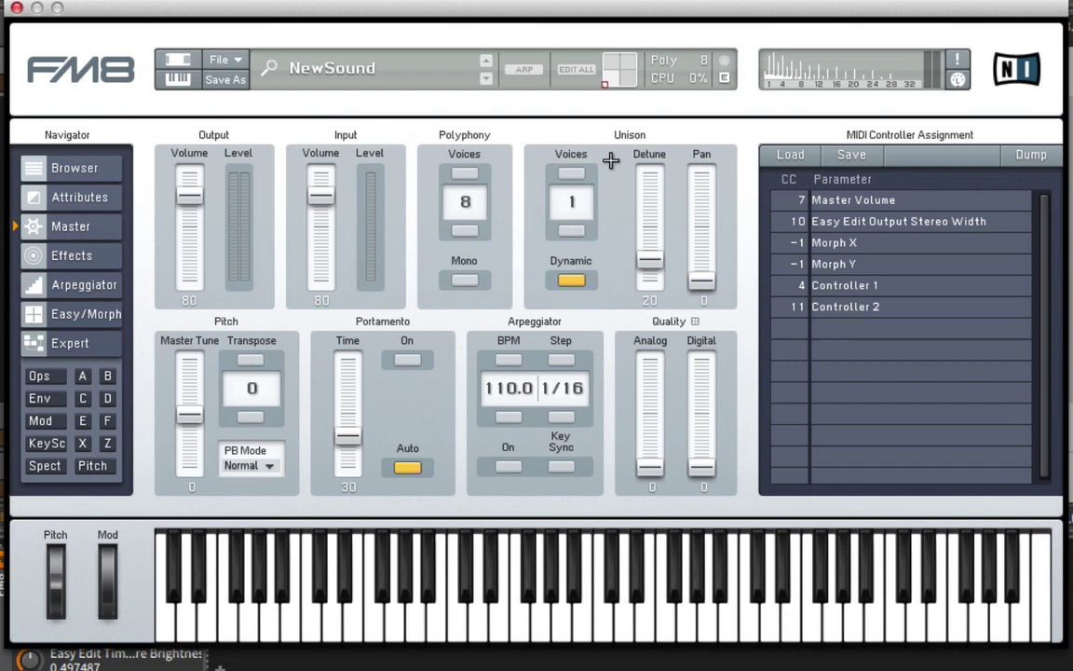
left_click_drag(457, 203, 488, 18)
left_click_drag(456, 185, 469, 66)
left_click_drag(199, 195, 193, 223)
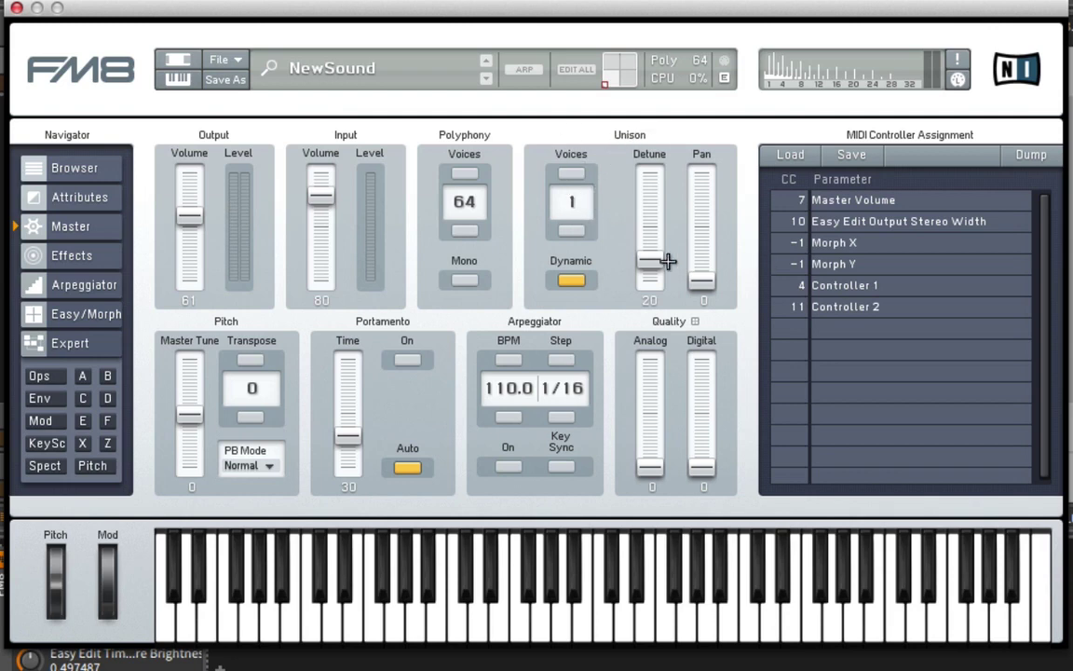
left_click_drag(668, 262, 685, 390)
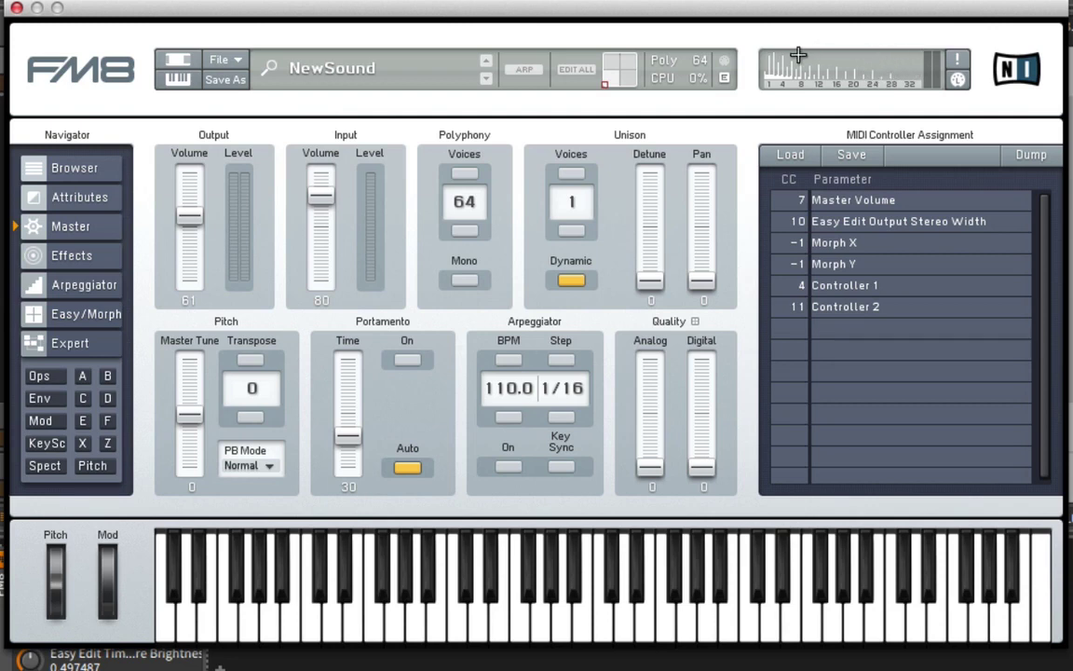
left_click(395, 626)
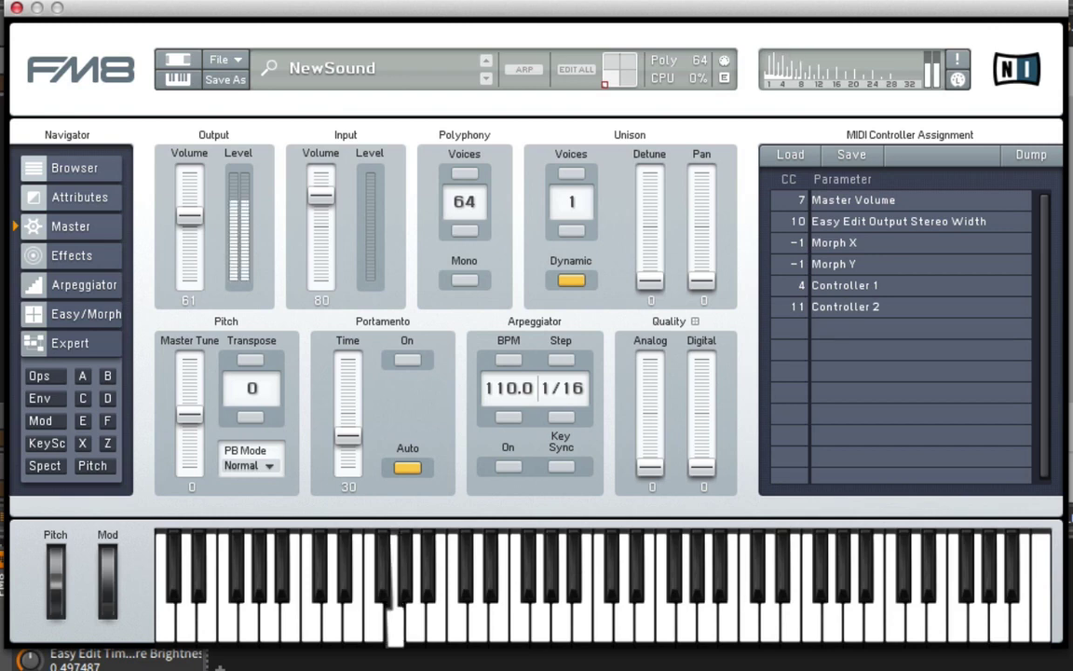
Dial in 12 unison voices, detune 28, pan 42, volume 36, and quality Analog 37, Digital 34
left_click_drag(691, 469, 660, 434)
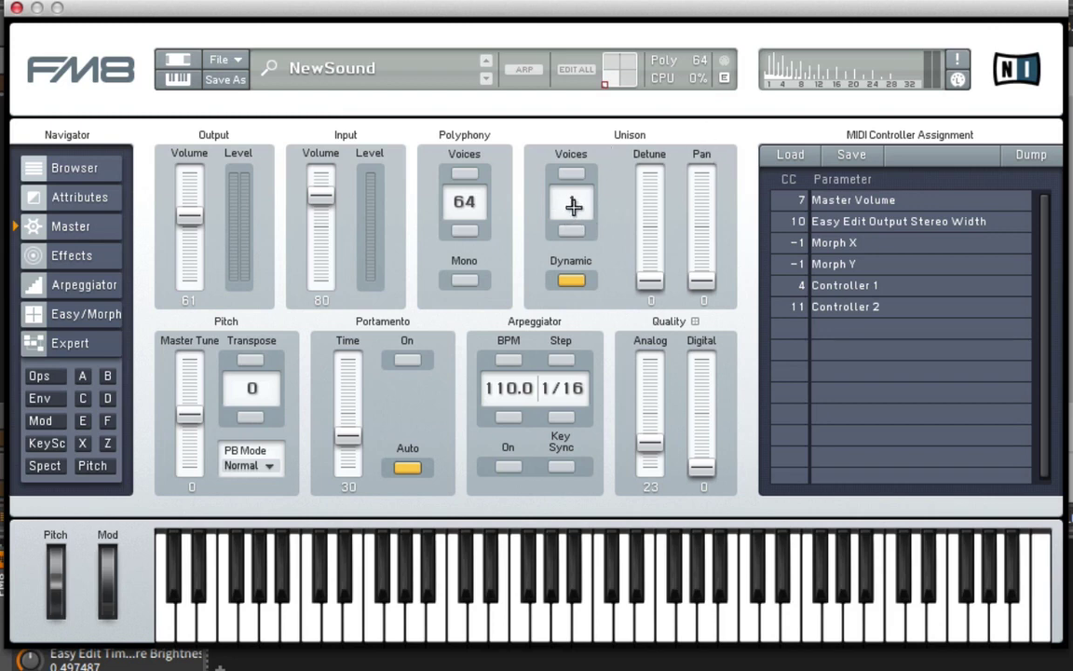
left_click_drag(578, 203, 591, 145)
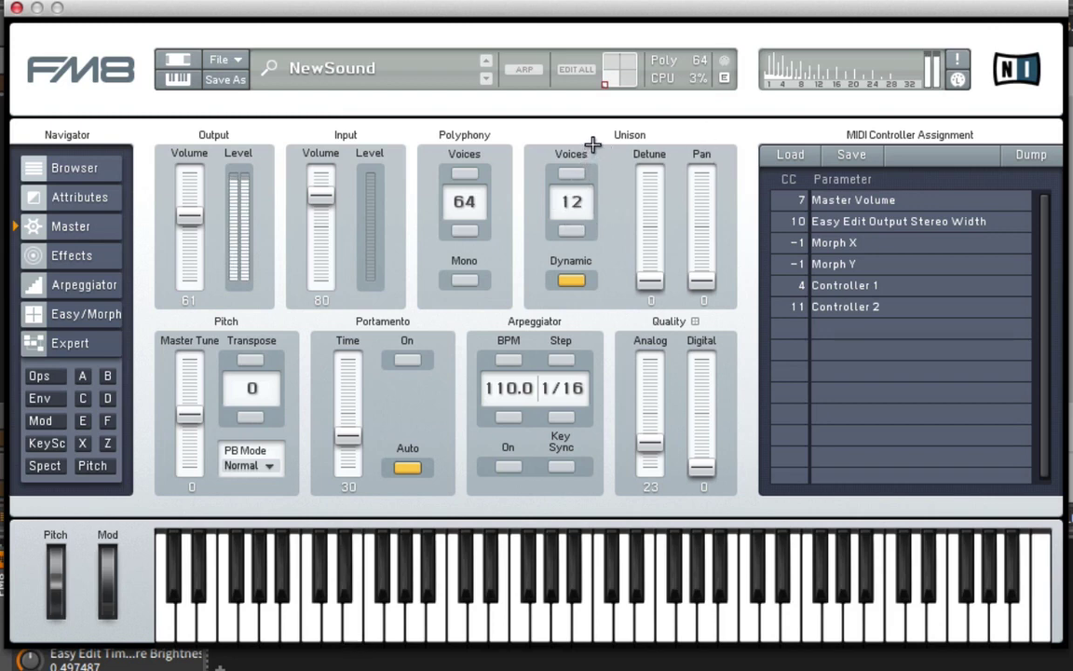
left_click_drag(191, 216, 192, 247)
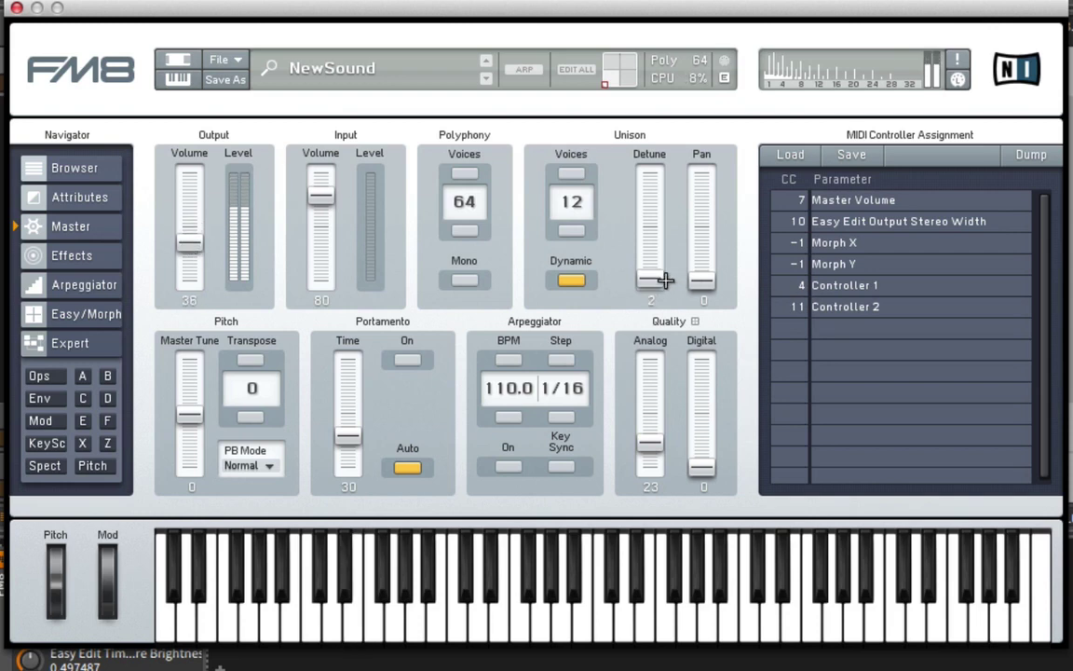
left_click_drag(651, 277, 703, 246)
mouse_move(657, 444)
left_mouse_down()
mouse_move(666, 373)
mouse_move(652, 427)
left_mouse_up()
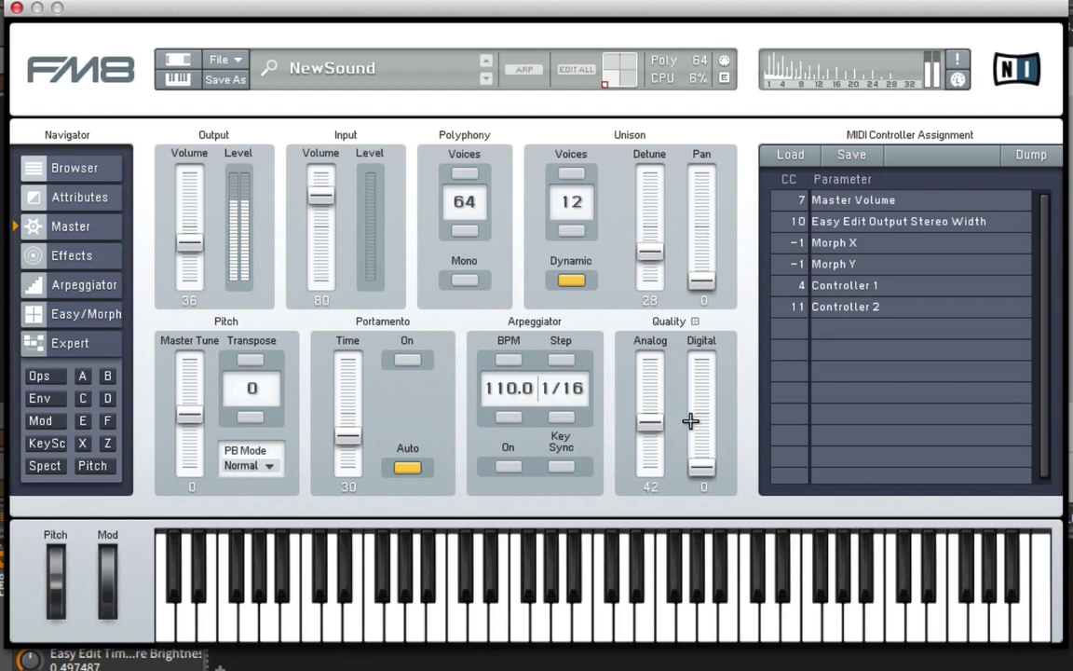
left_click_drag(712, 454, 756, 411)
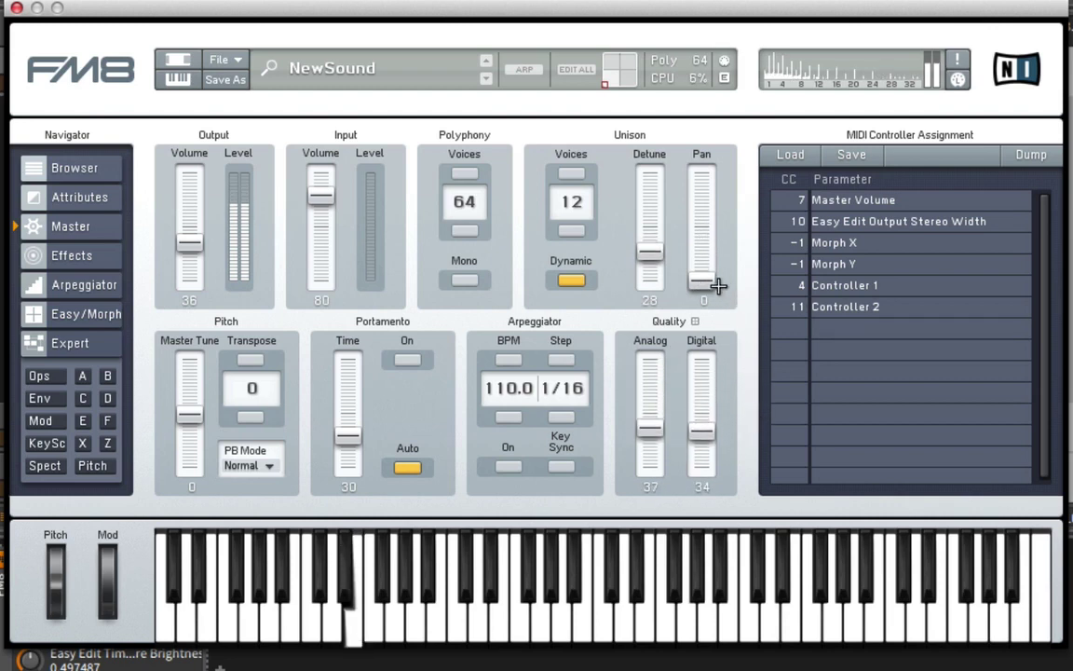
left_click_drag(709, 280, 720, 216)
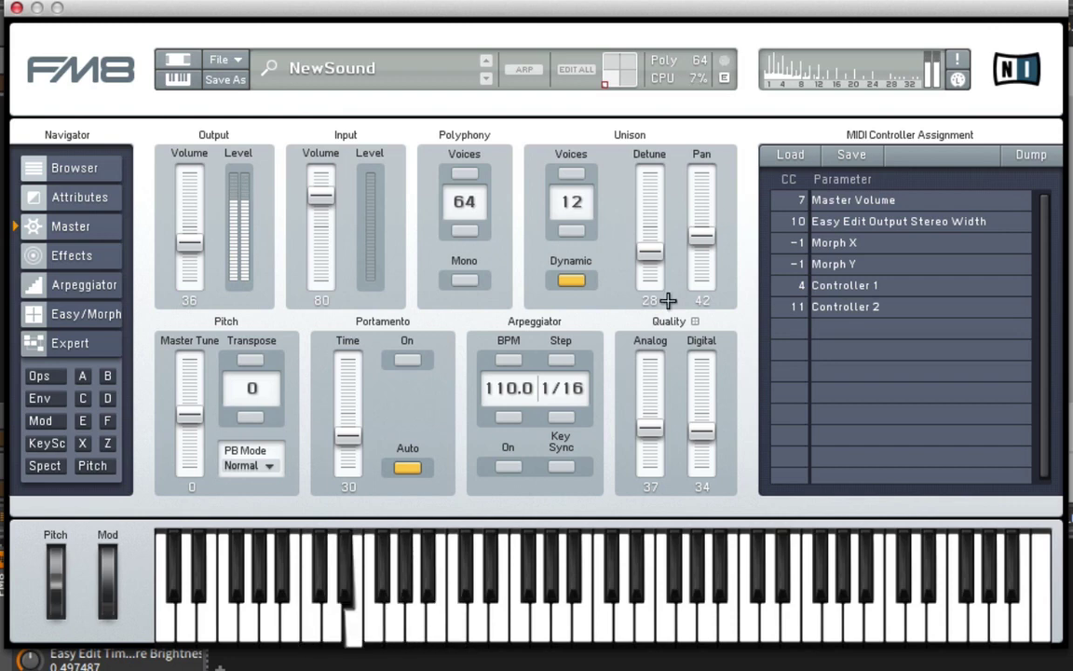
Lengthen operator B's final decay and stretch the Z envelope to reach zero at 1.612 s
left_click(61, 398)
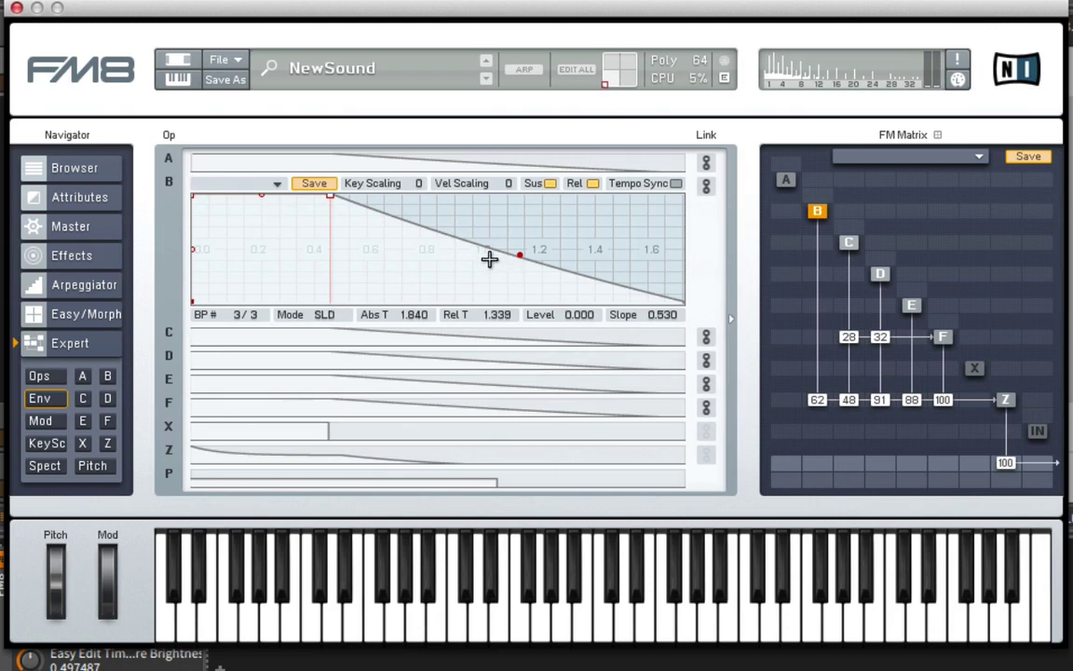
left_click_drag(688, 295, 524, 321)
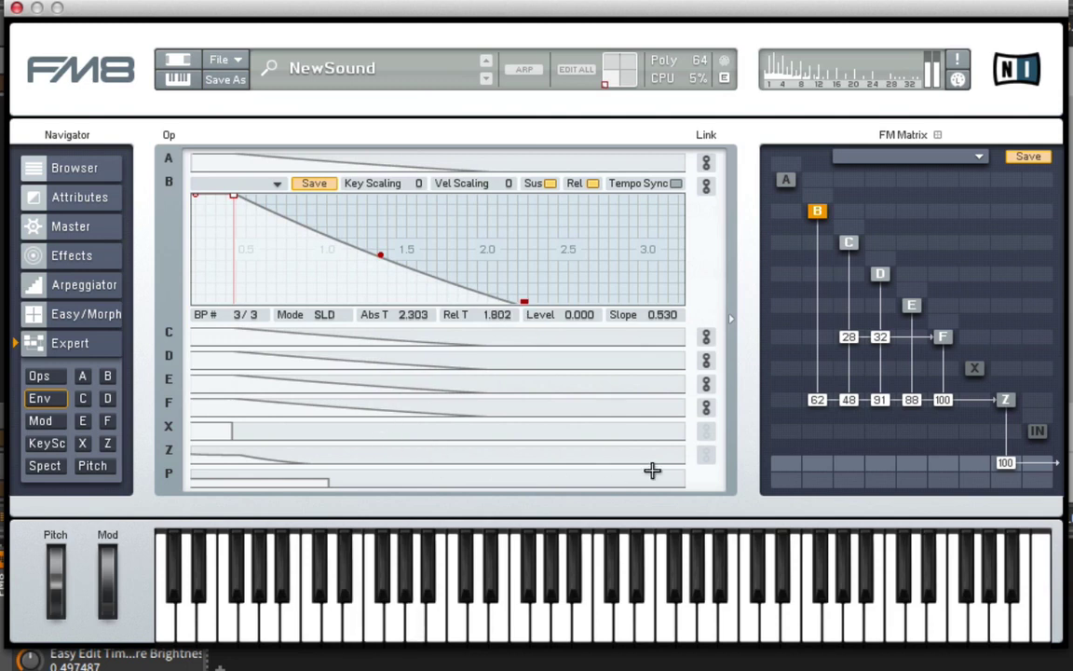
left_click(382, 454)
left_click_drag(343, 443, 414, 477)
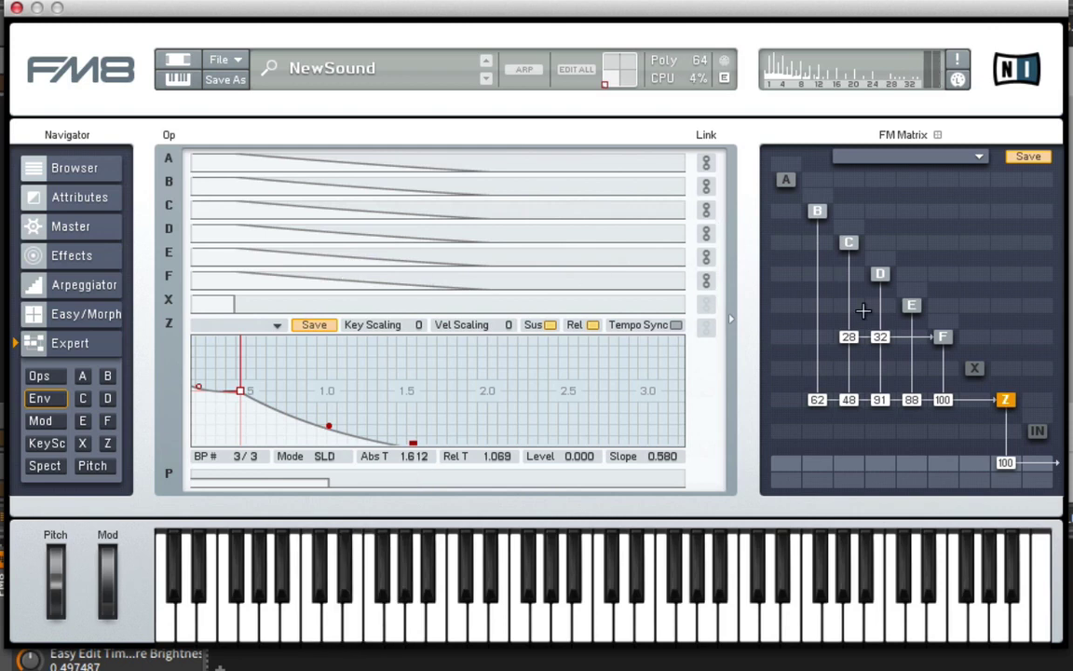
Switch on Reverb and Chorus/Delay, with chorus Dry/Wet at 42
left_click(71, 256)
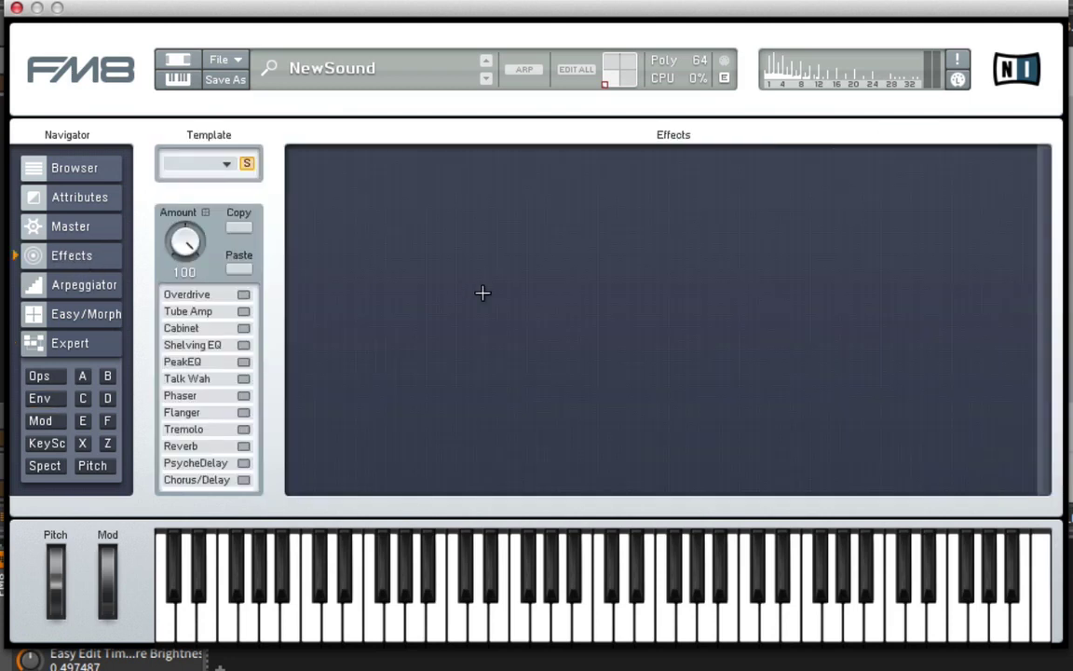
left_click(243, 445)
left_click(243, 480)
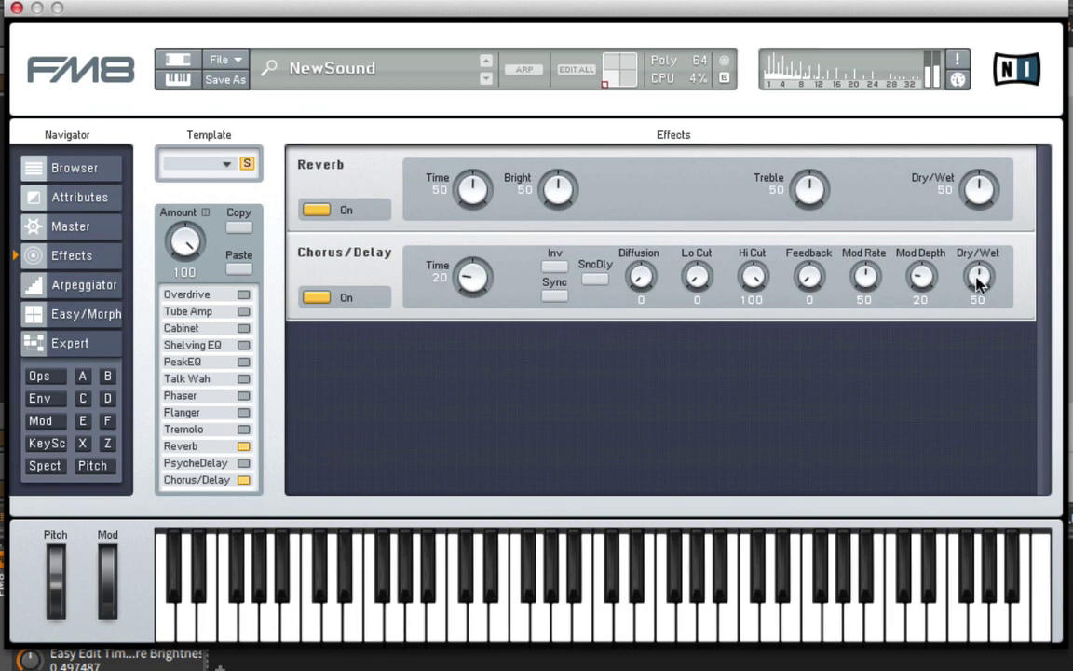
left_click_drag(977, 275, 927, 301)
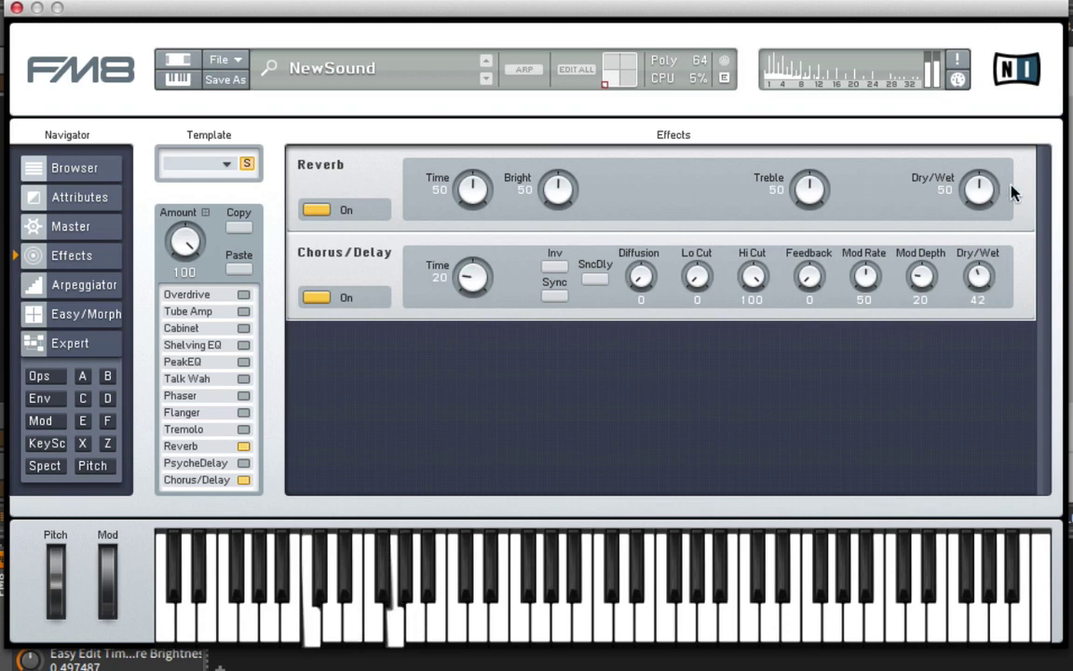
Set reverb Time 84, Bright 94, Treble 95 and Dry/Wet 40
left_click_drag(472, 200, 496, 184)
left_click_drag(558, 196, 599, 201)
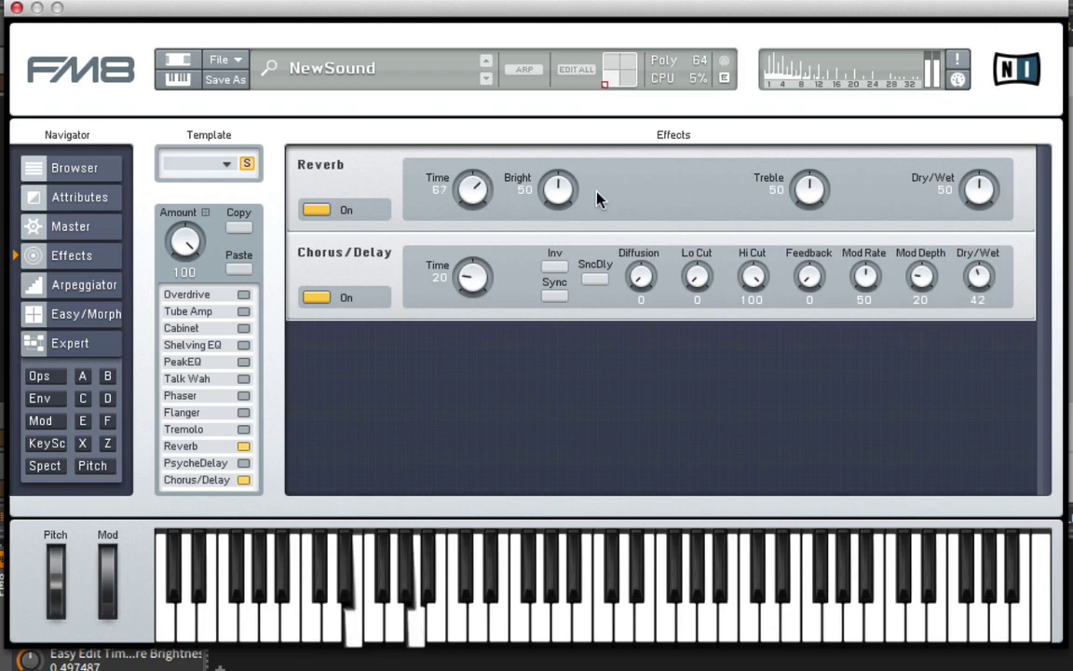
left_click_drag(571, 160, 575, 134)
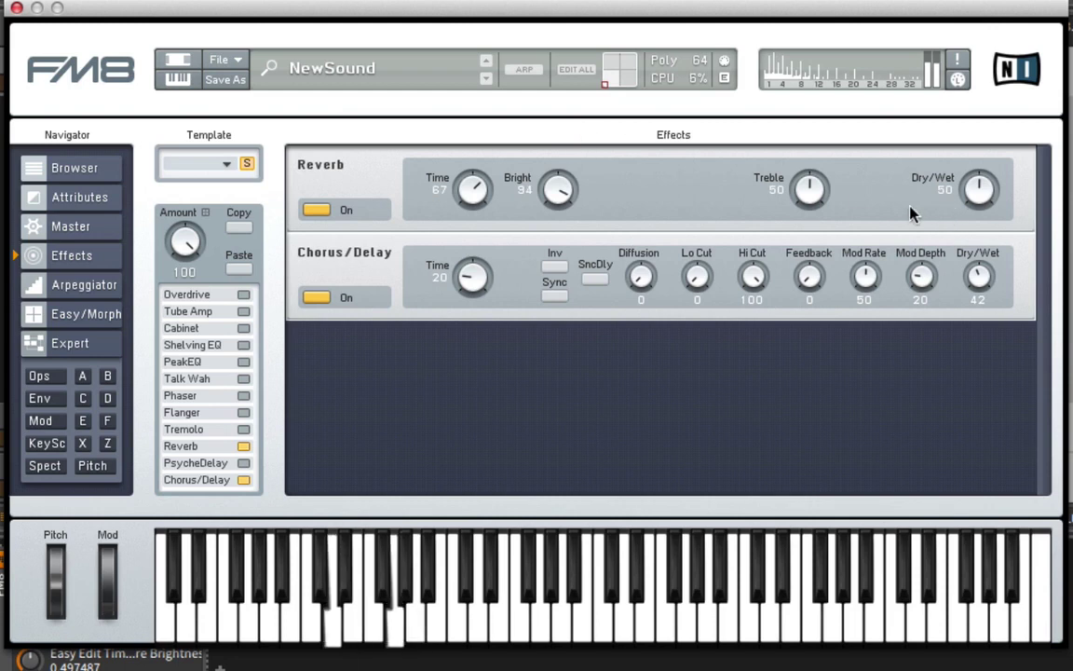
left_click_drag(812, 193, 834, 137)
left_click_drag(978, 191, 980, 231)
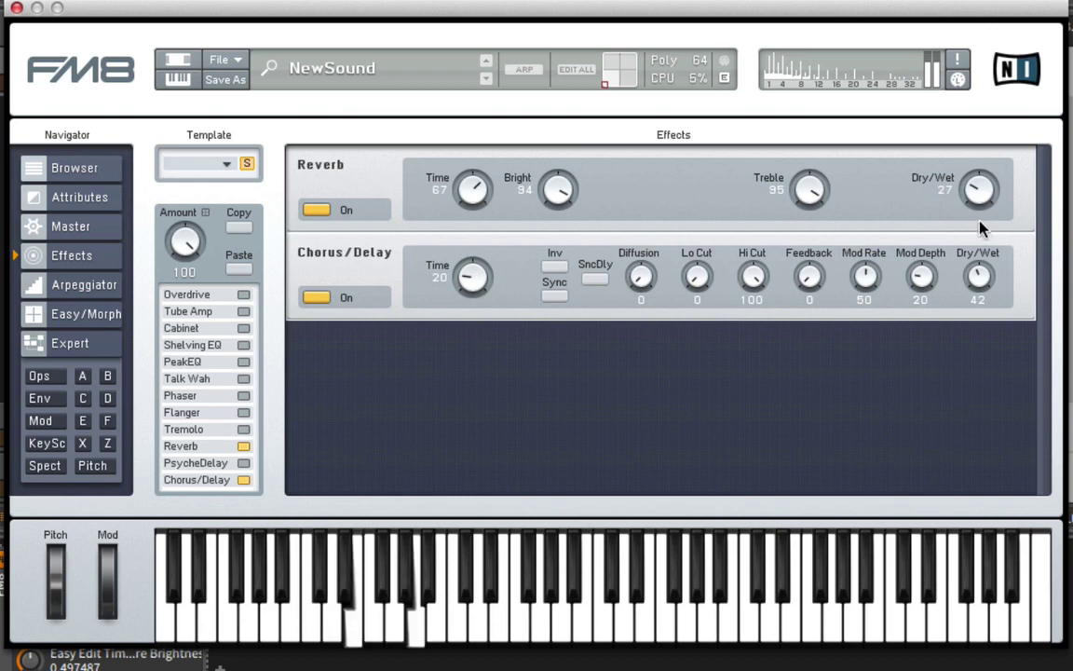
left_click_drag(980, 198, 981, 183)
left_click_drag(445, 182, 466, 168)
Deepen the chorus modulation, lower feedback, add diffusion and set the delay time to 39
left_click_drag(925, 282, 805, 264)
left_click_drag(640, 272, 653, 245)
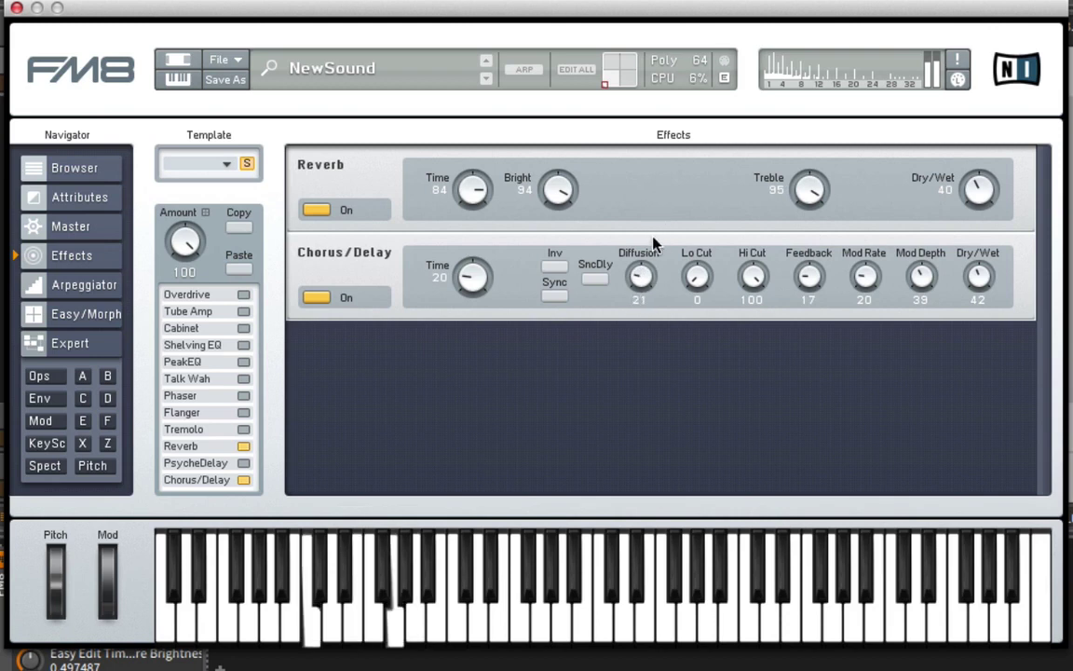
left_click_drag(472, 275, 490, 255)
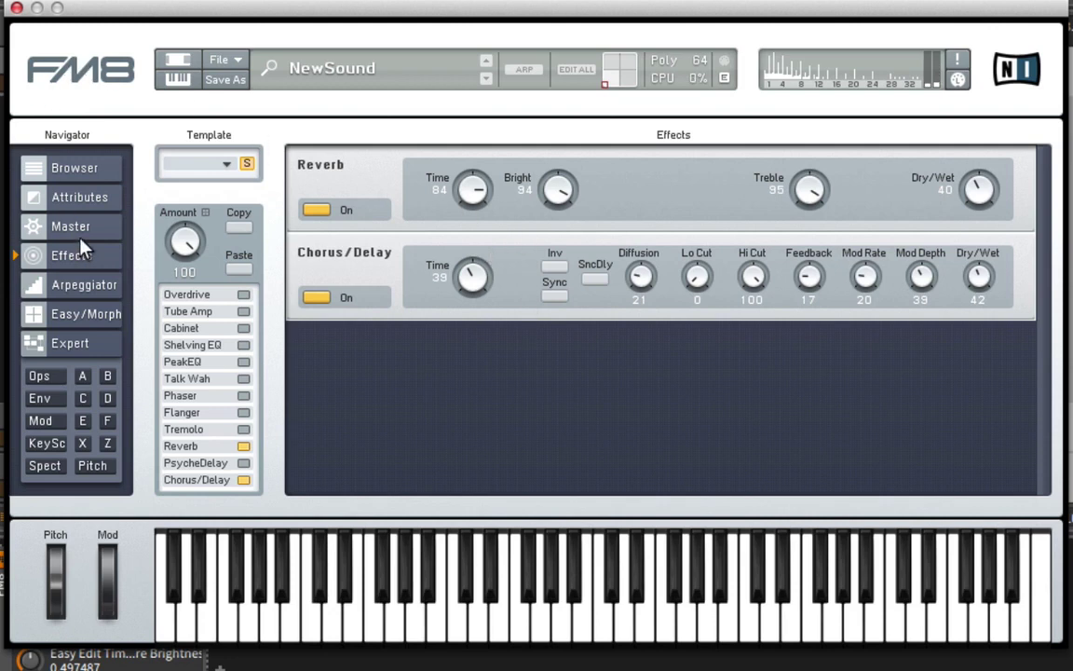
Bring up operator B's page: sawtooth at ratio 4.0000, -0.22 Hz offset, level 62
left_click(103, 343)
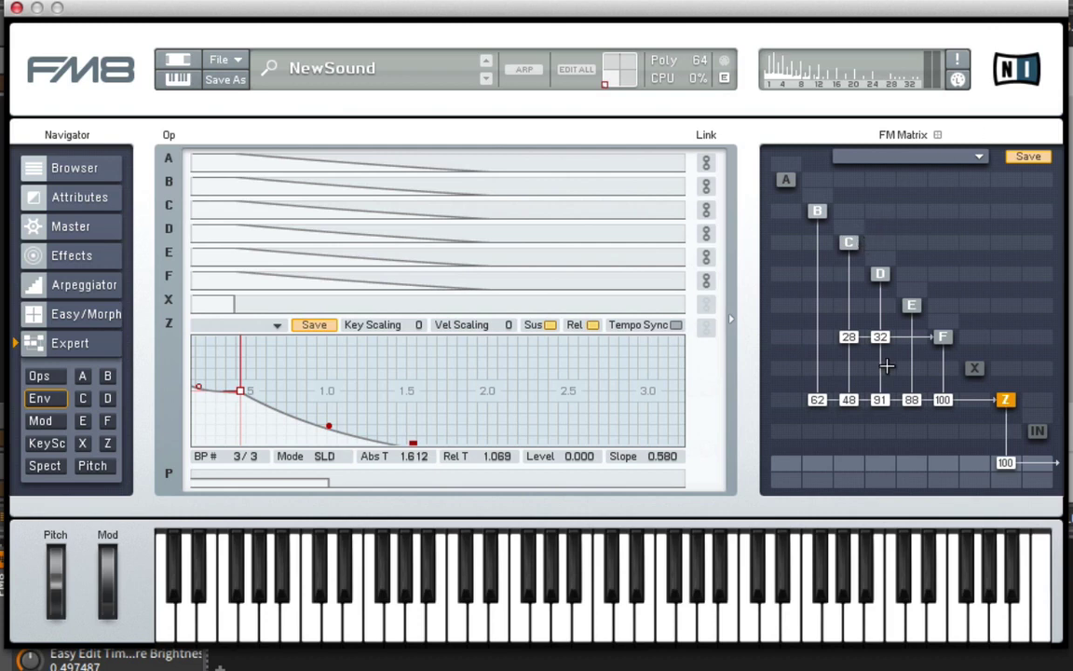
left_click(817, 210)
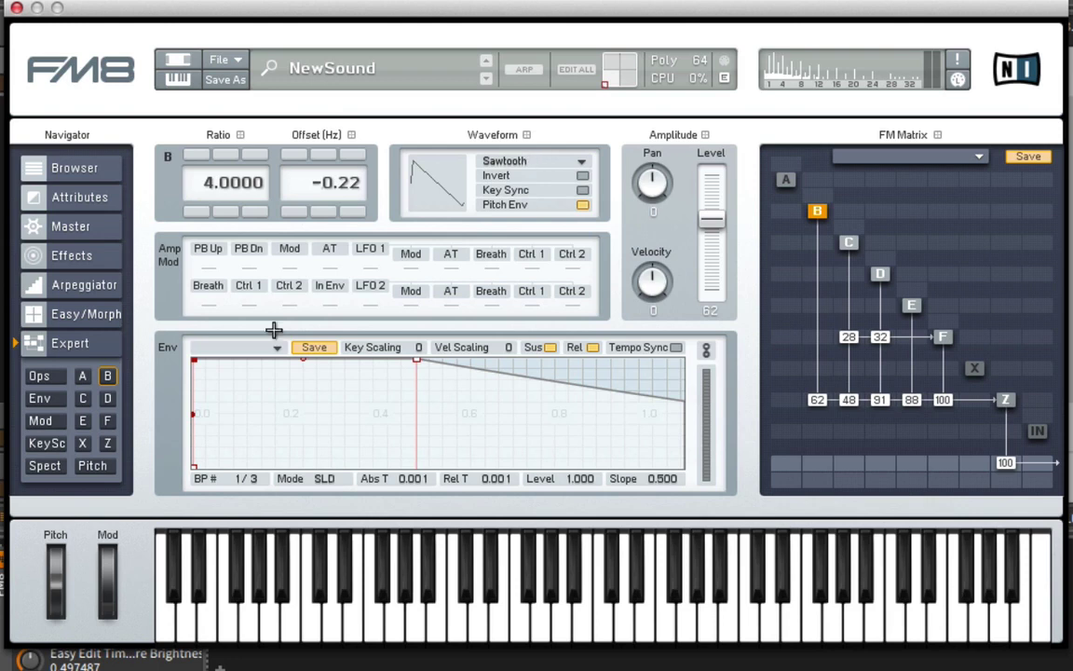
Set Master quality to Analog 45 and Digital 64 with unison pan 66, then return to the envelopes
left_click(89, 225)
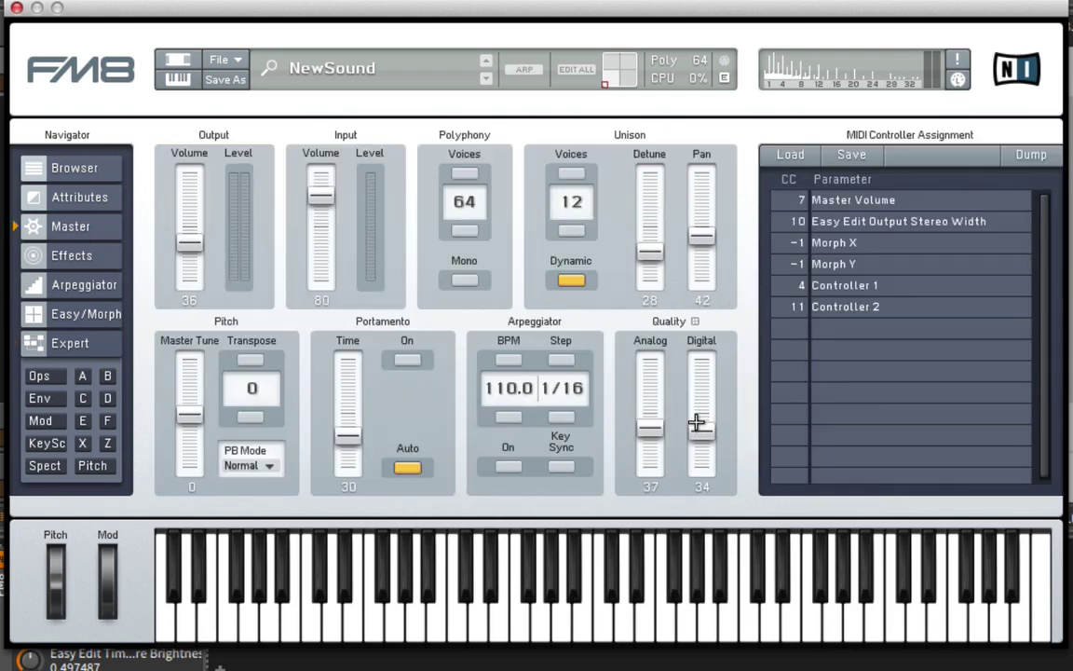
left_click_drag(696, 424, 722, 399)
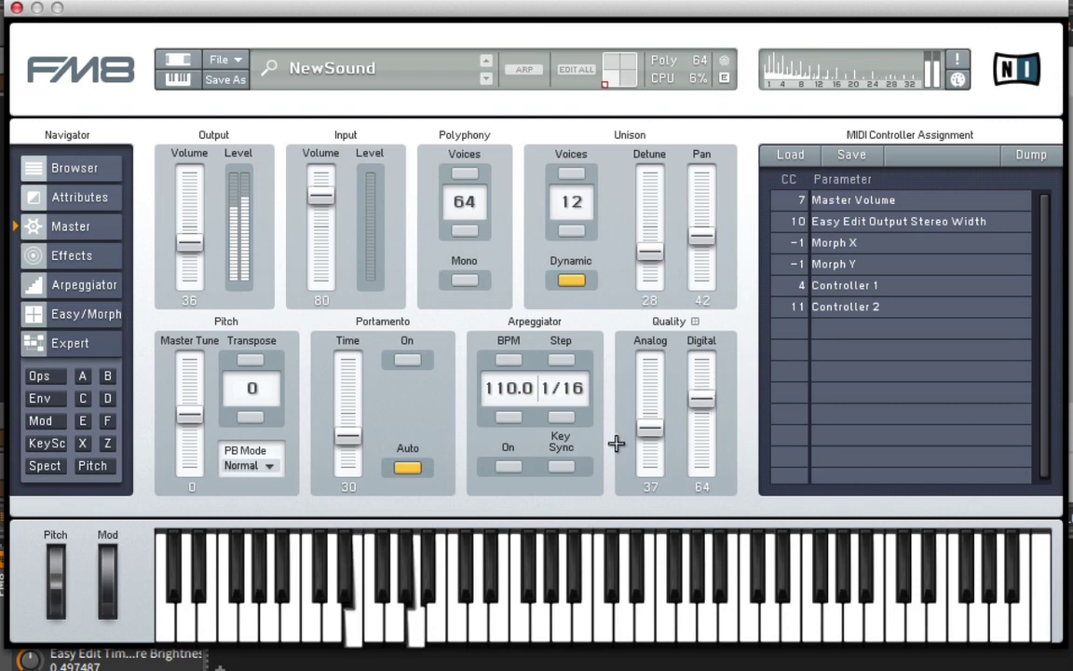
mouse_move(646, 431)
left_mouse_down()
mouse_move(652, 392)
mouse_move(649, 421)
left_mouse_up()
left_click_drag(702, 236, 700, 210)
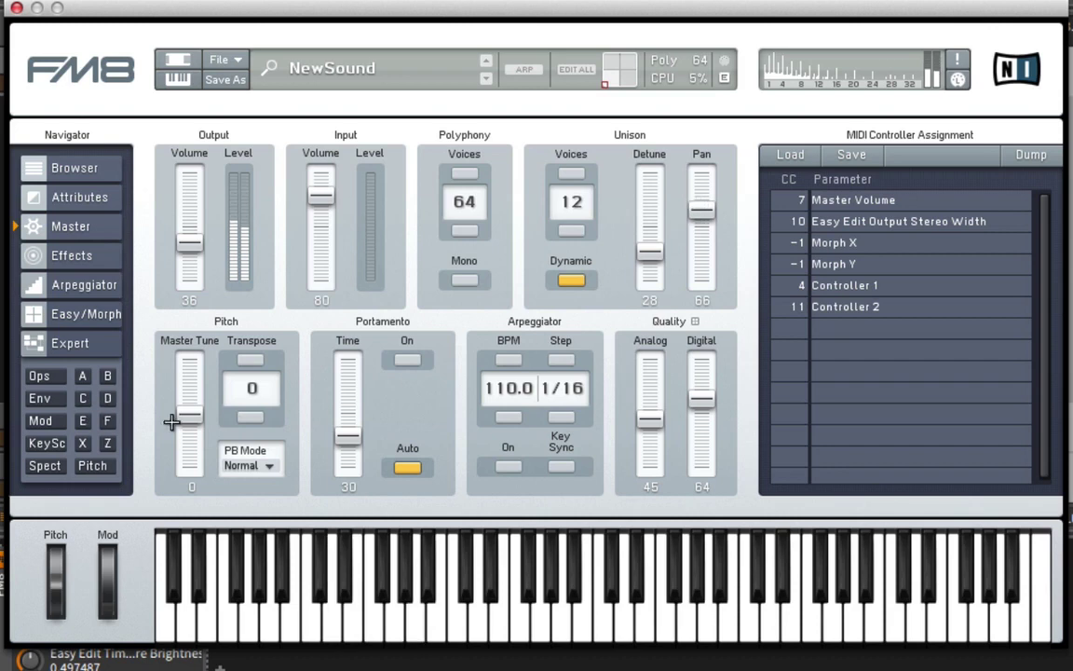
left_click(53, 398)
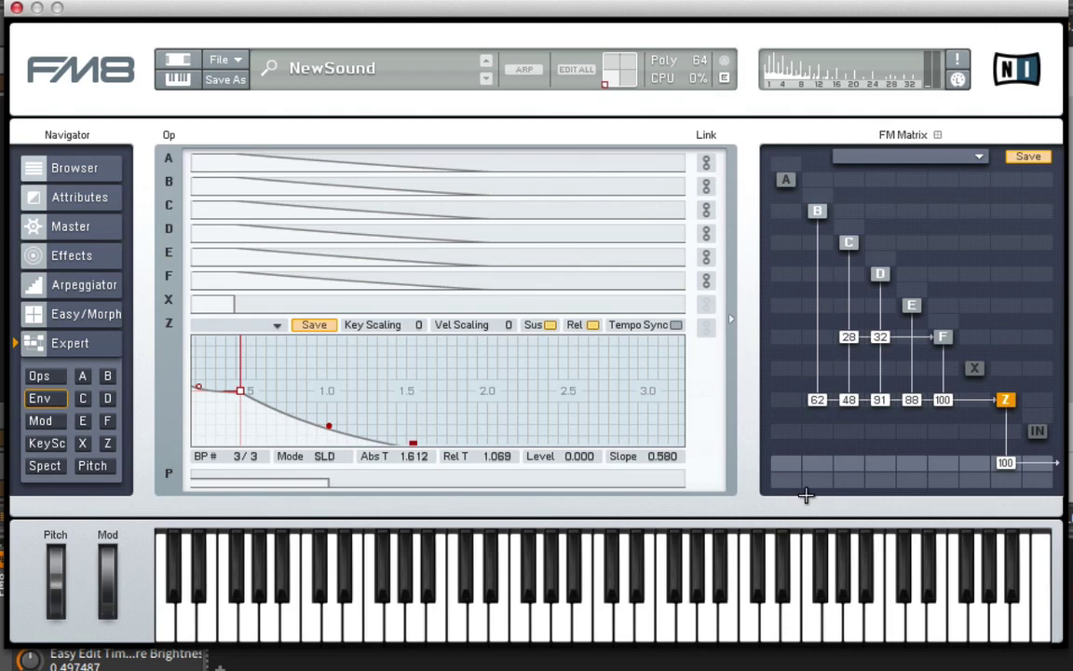
Pan operators B, C, D and E to -33, 33, -18 and 18 in the matrix pan row
left_click_drag(815, 482, 909, 477)
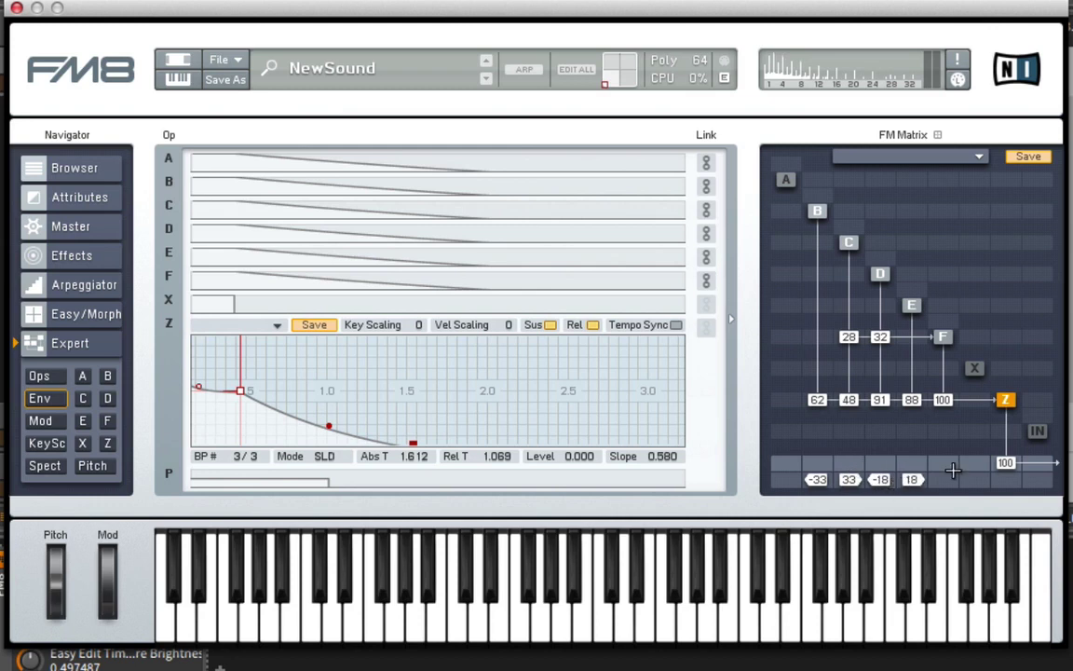